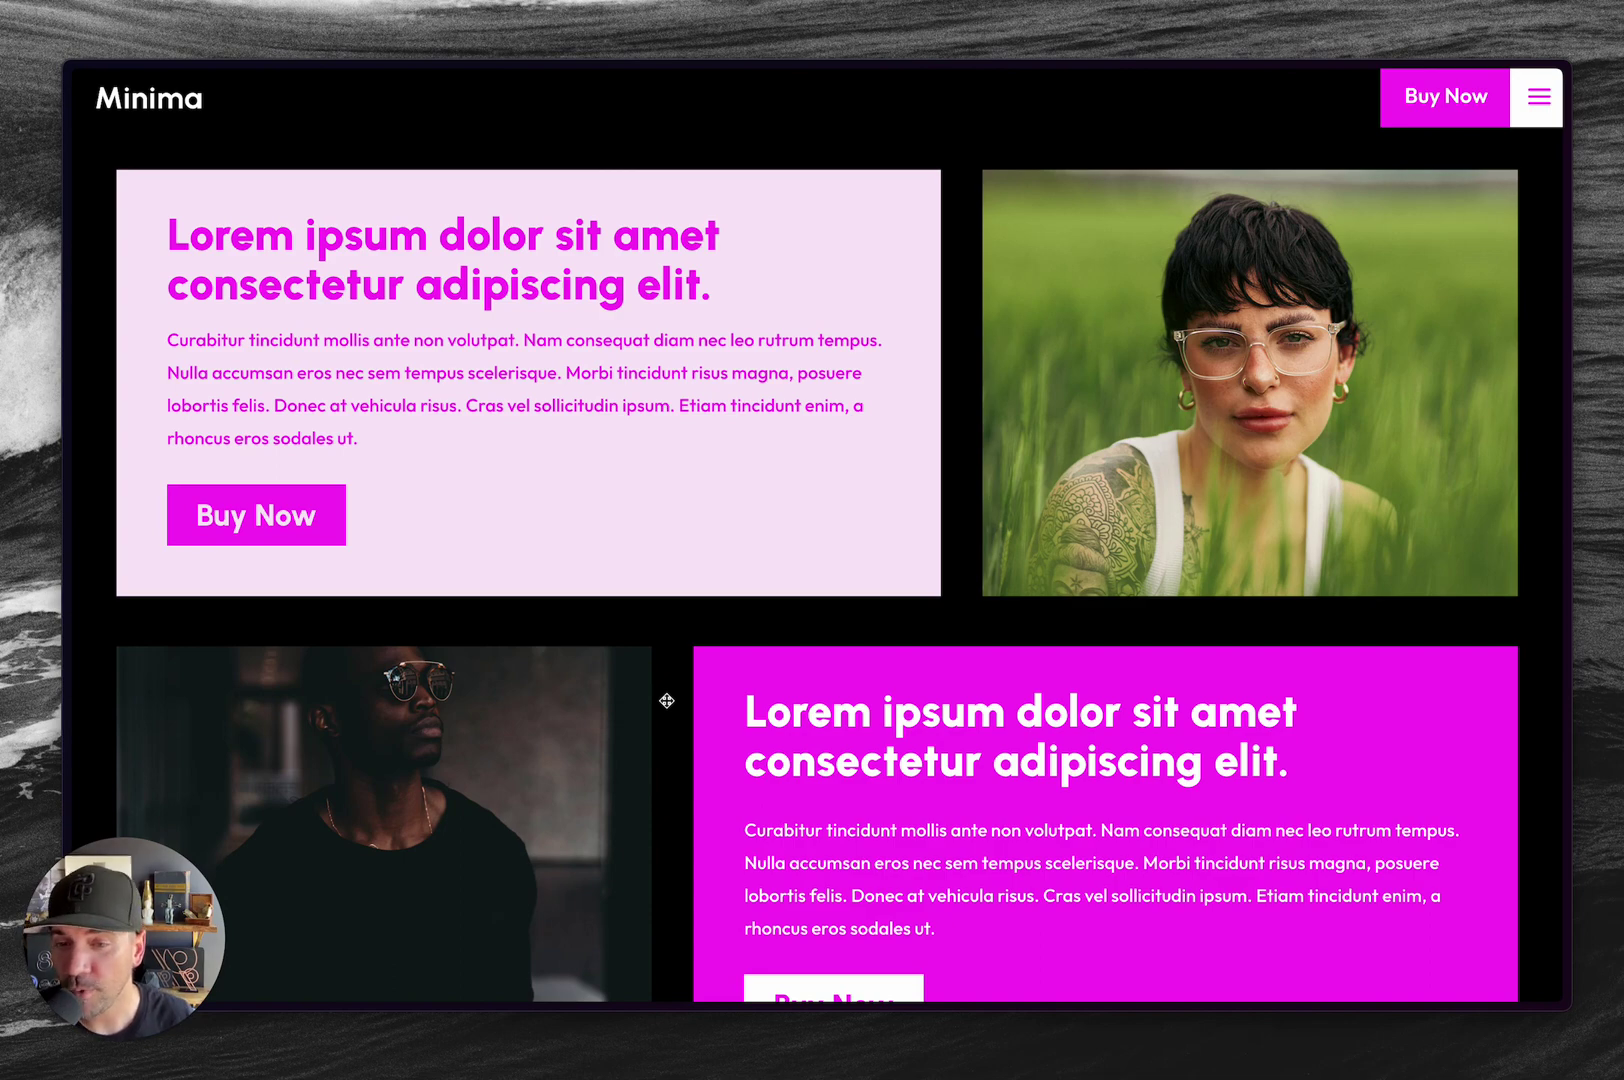
scroll(666, 700, down, 1)
scroll(684, 686, up, 1)
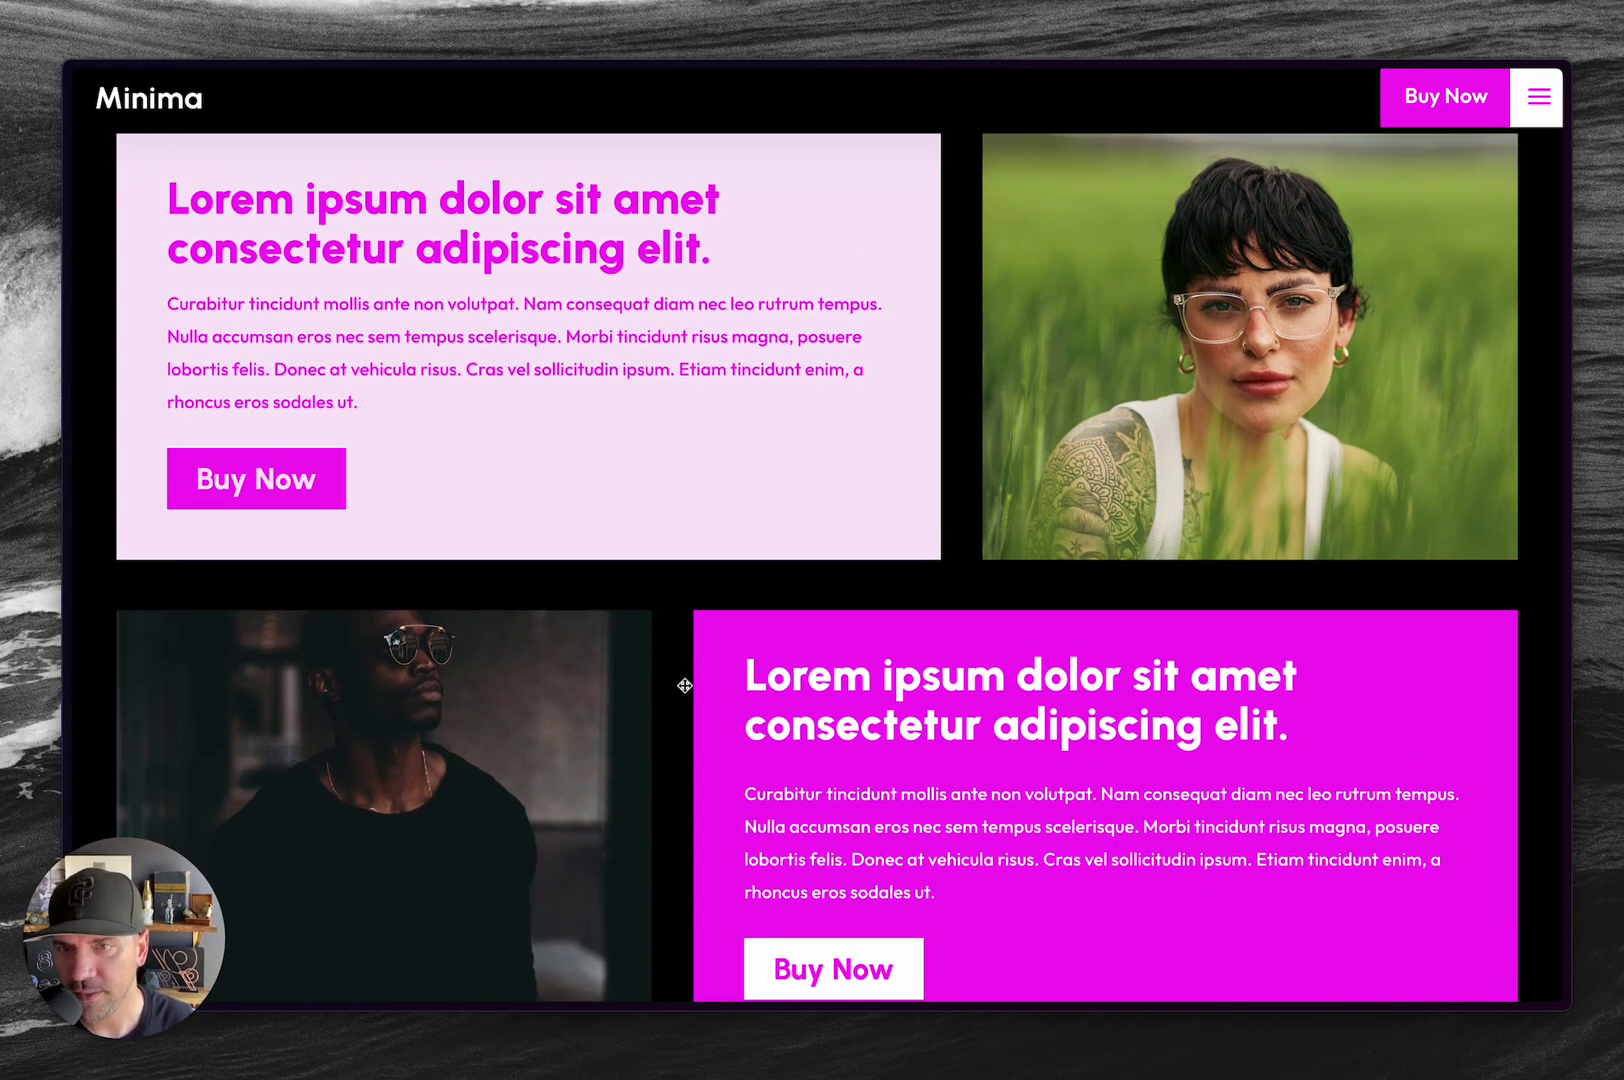
scroll(684, 686, up, 1)
scroll(684, 686, down, 1)
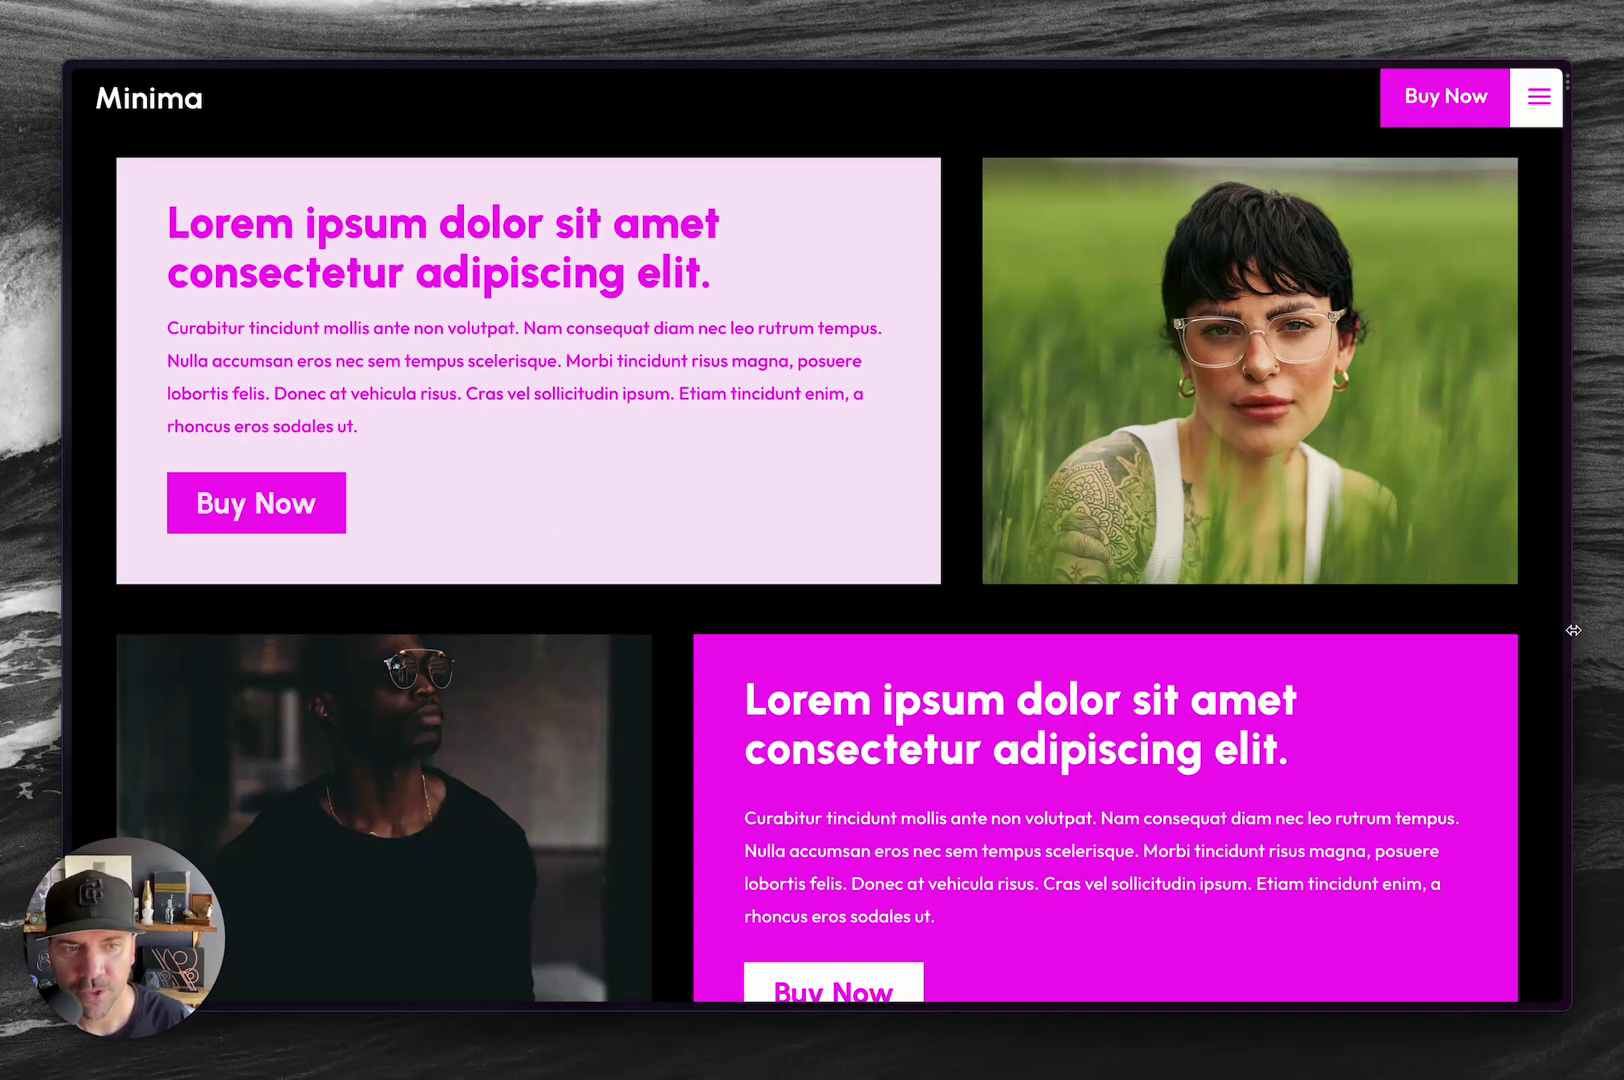
Preview the tablet layout by narrowing the browser, widen it back, then bring Nova's style.css forward
drag(1572, 630, 1029, 645)
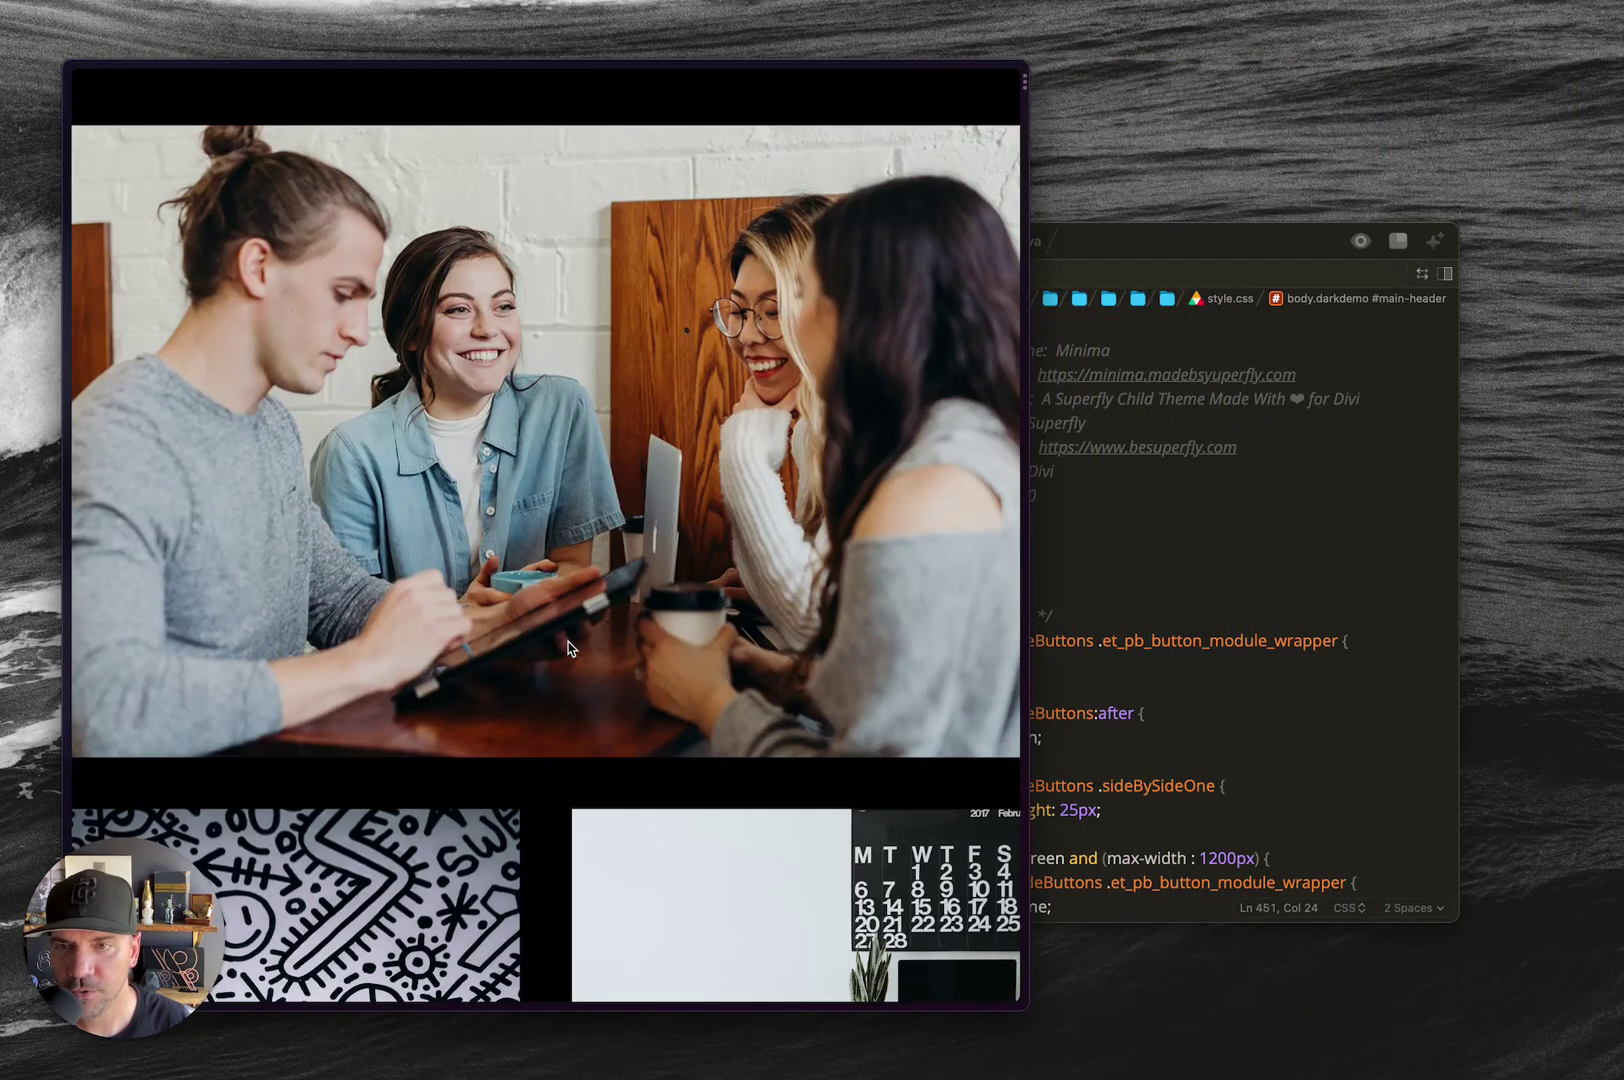
scroll(563, 714, down, 3)
scroll(563, 714, down, 10)
scroll(563, 714, down, 10)
scroll(563, 714, down, 5)
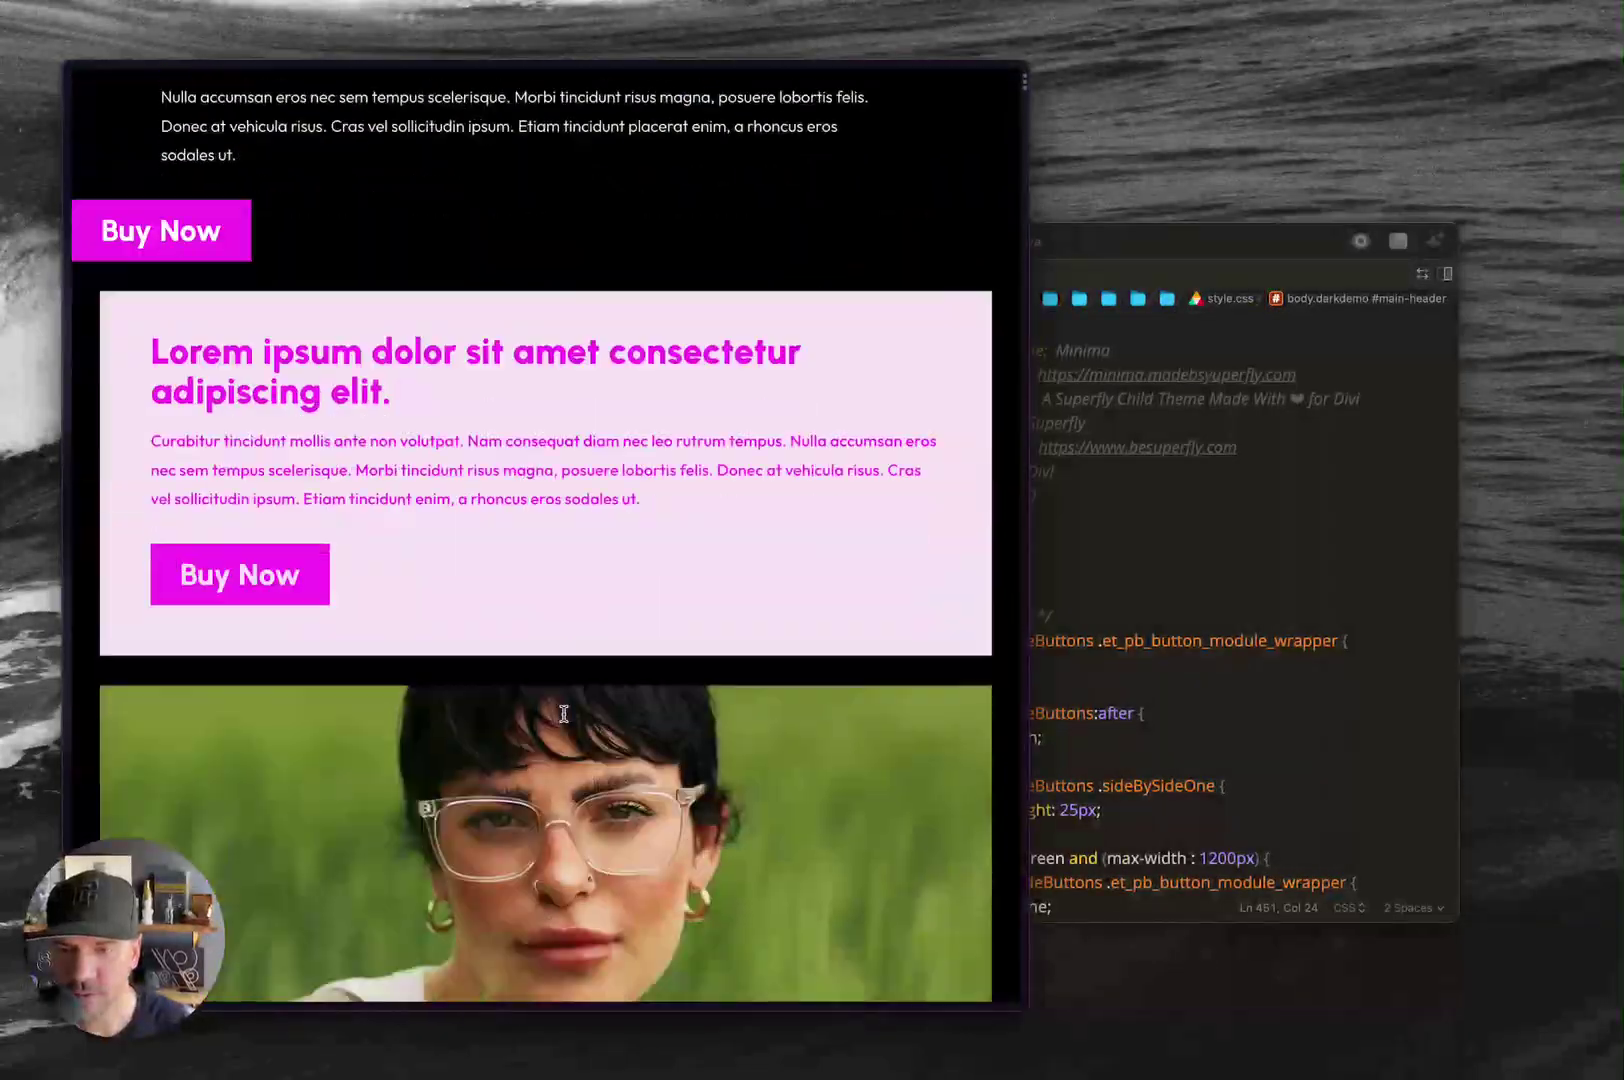
scroll(563, 714, down, 1)
scroll(615, 460, down, 2)
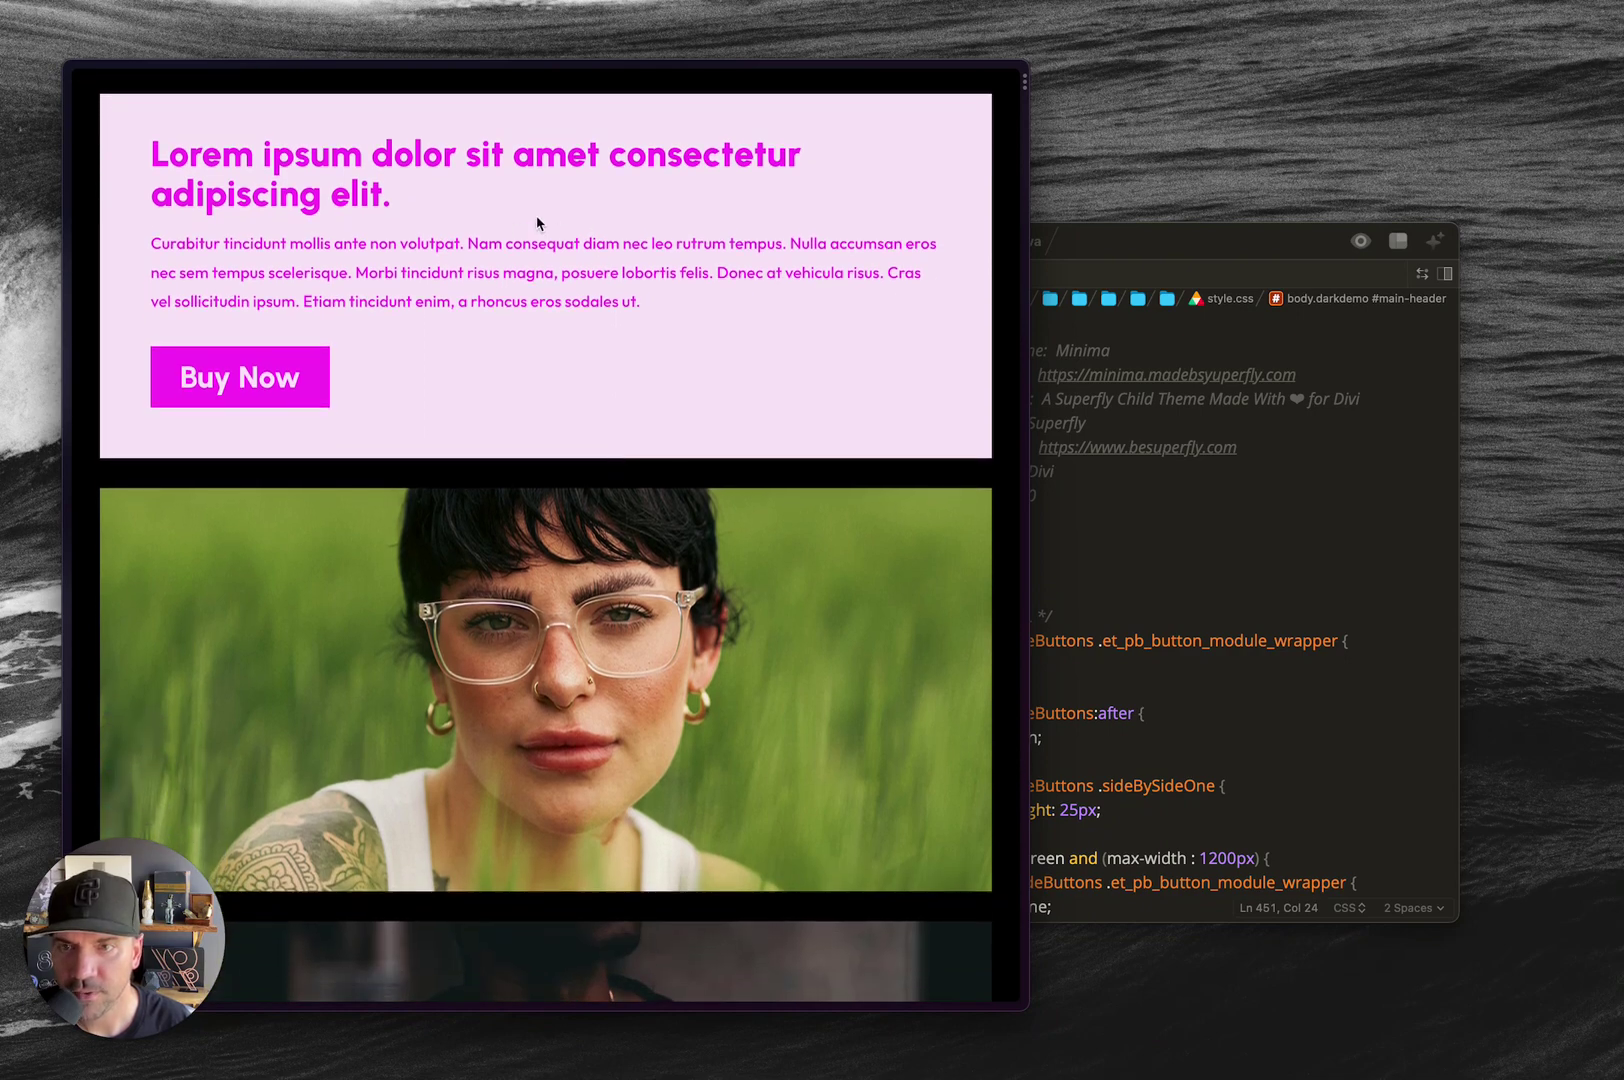
scroll(604, 304, down, 3)
scroll(587, 369, down, 1)
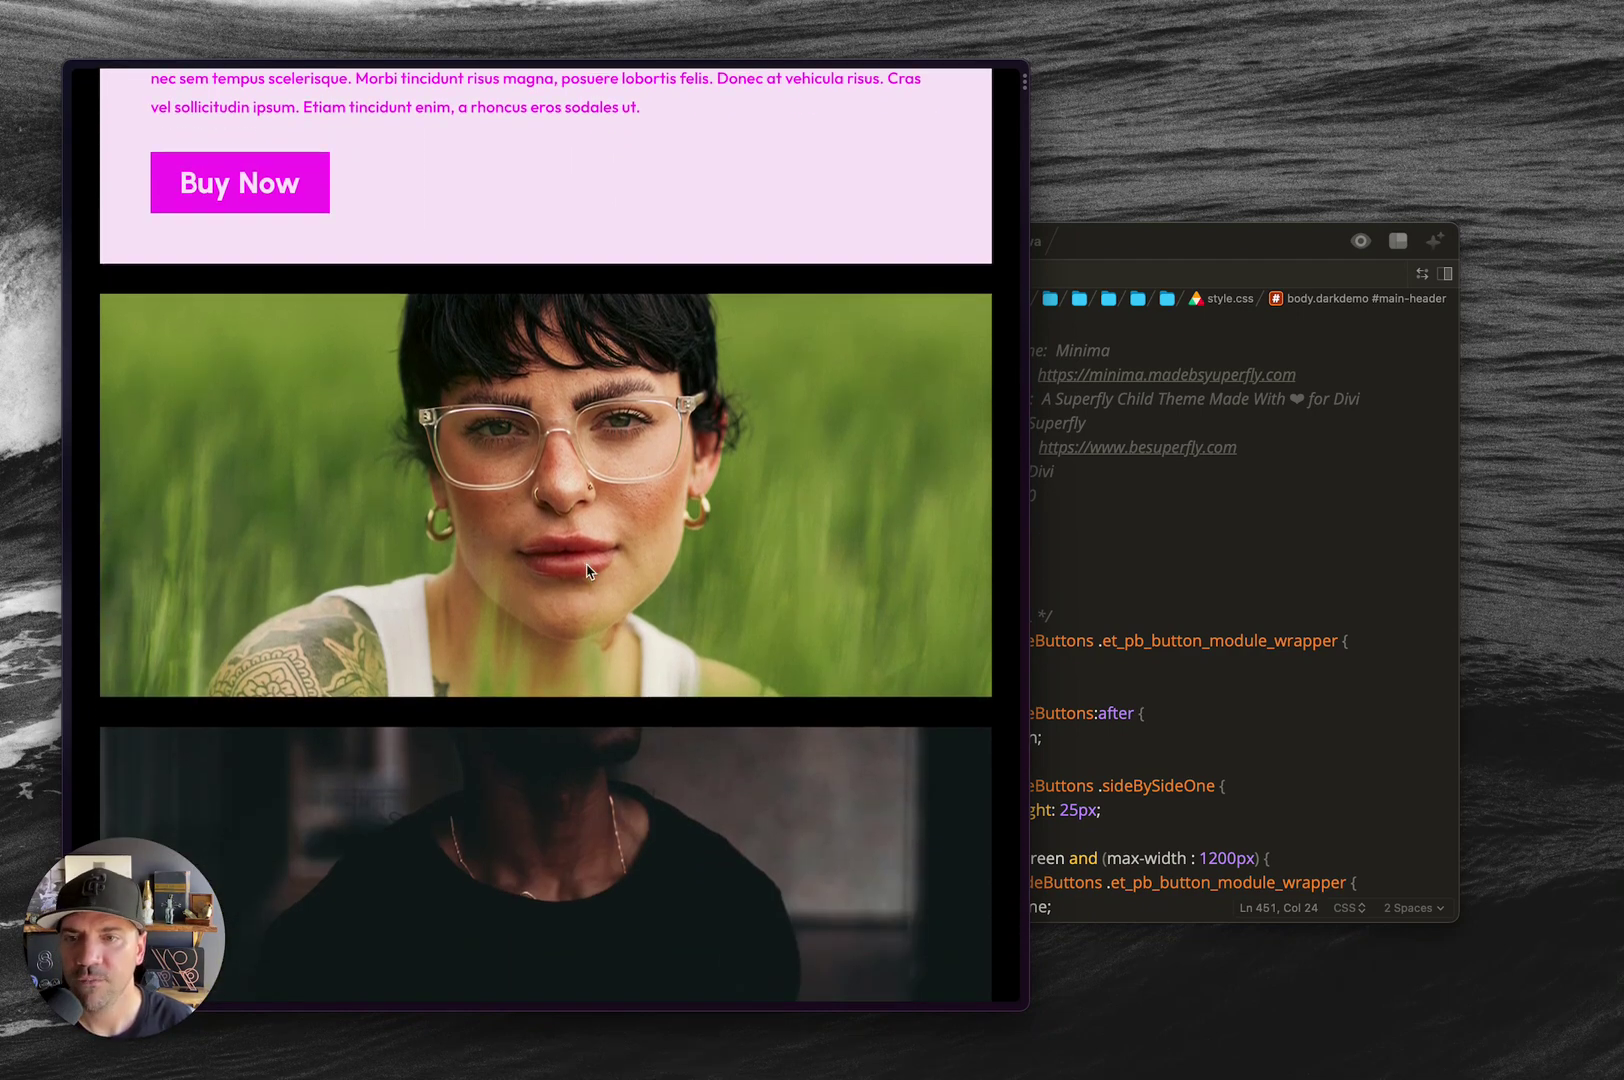
scroll(639, 558, down, 2)
scroll(530, 541, down, 3)
scroll(740, 616, down, 3)
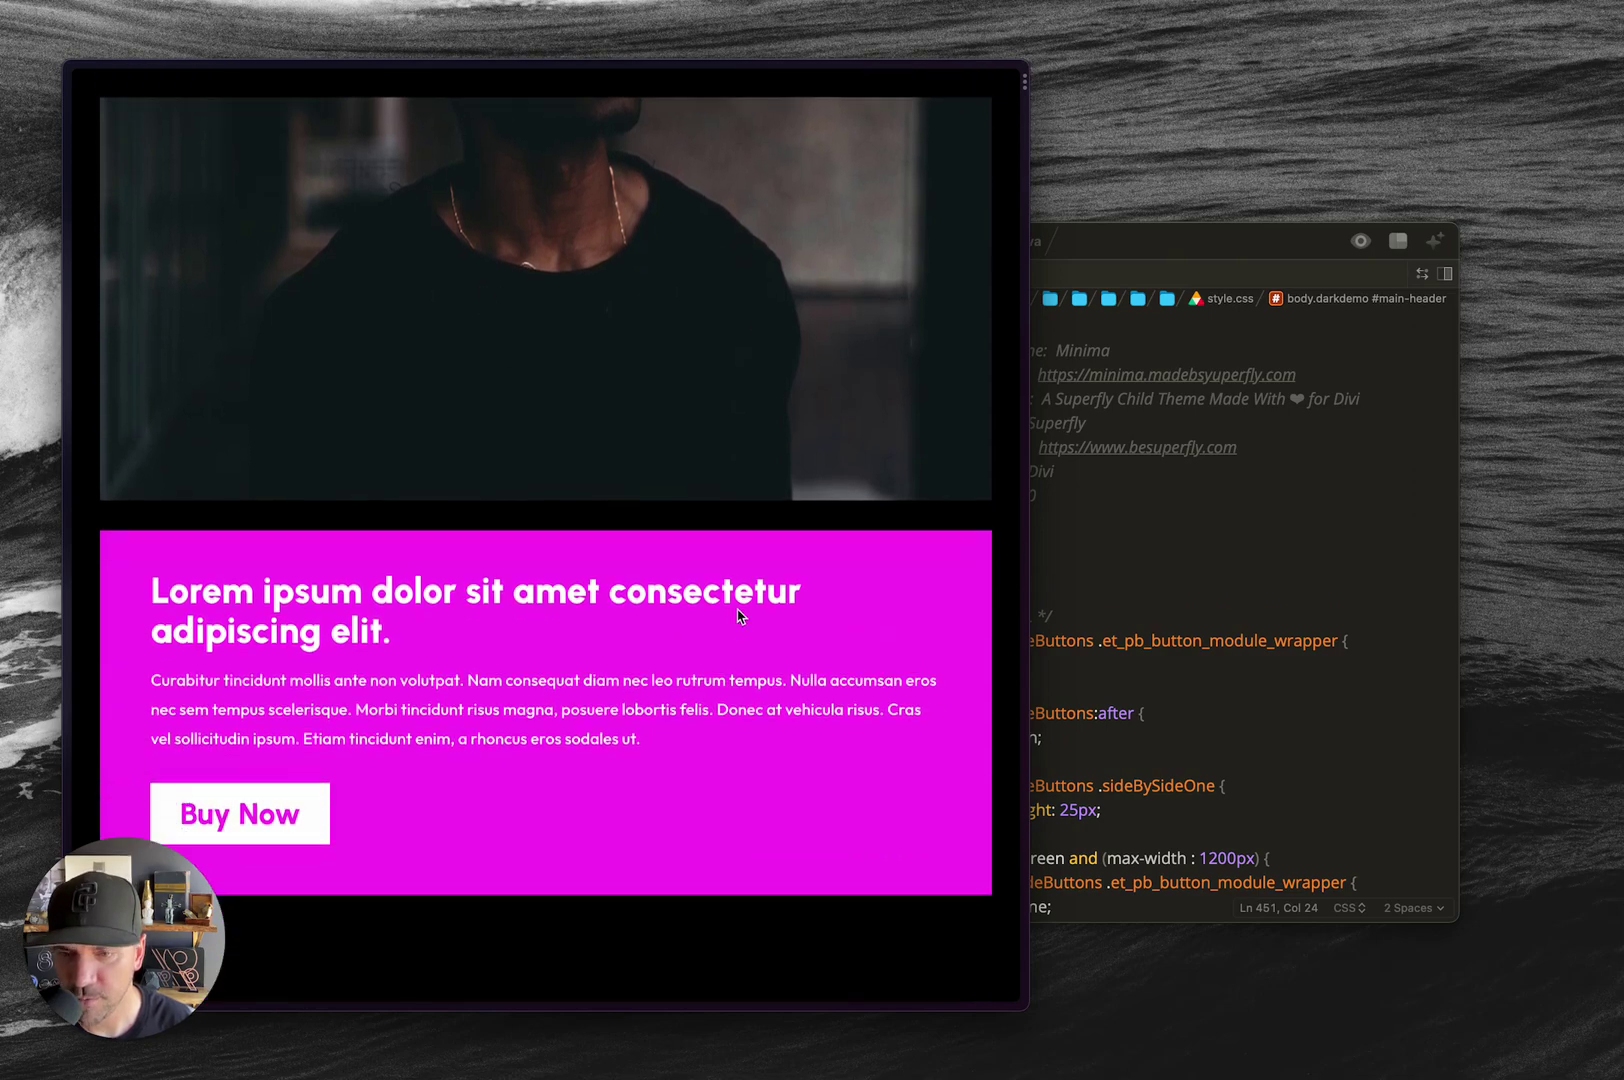
scroll(638, 435, down, 1)
scroll(637, 435, down, 5)
scroll(625, 308, up, 1)
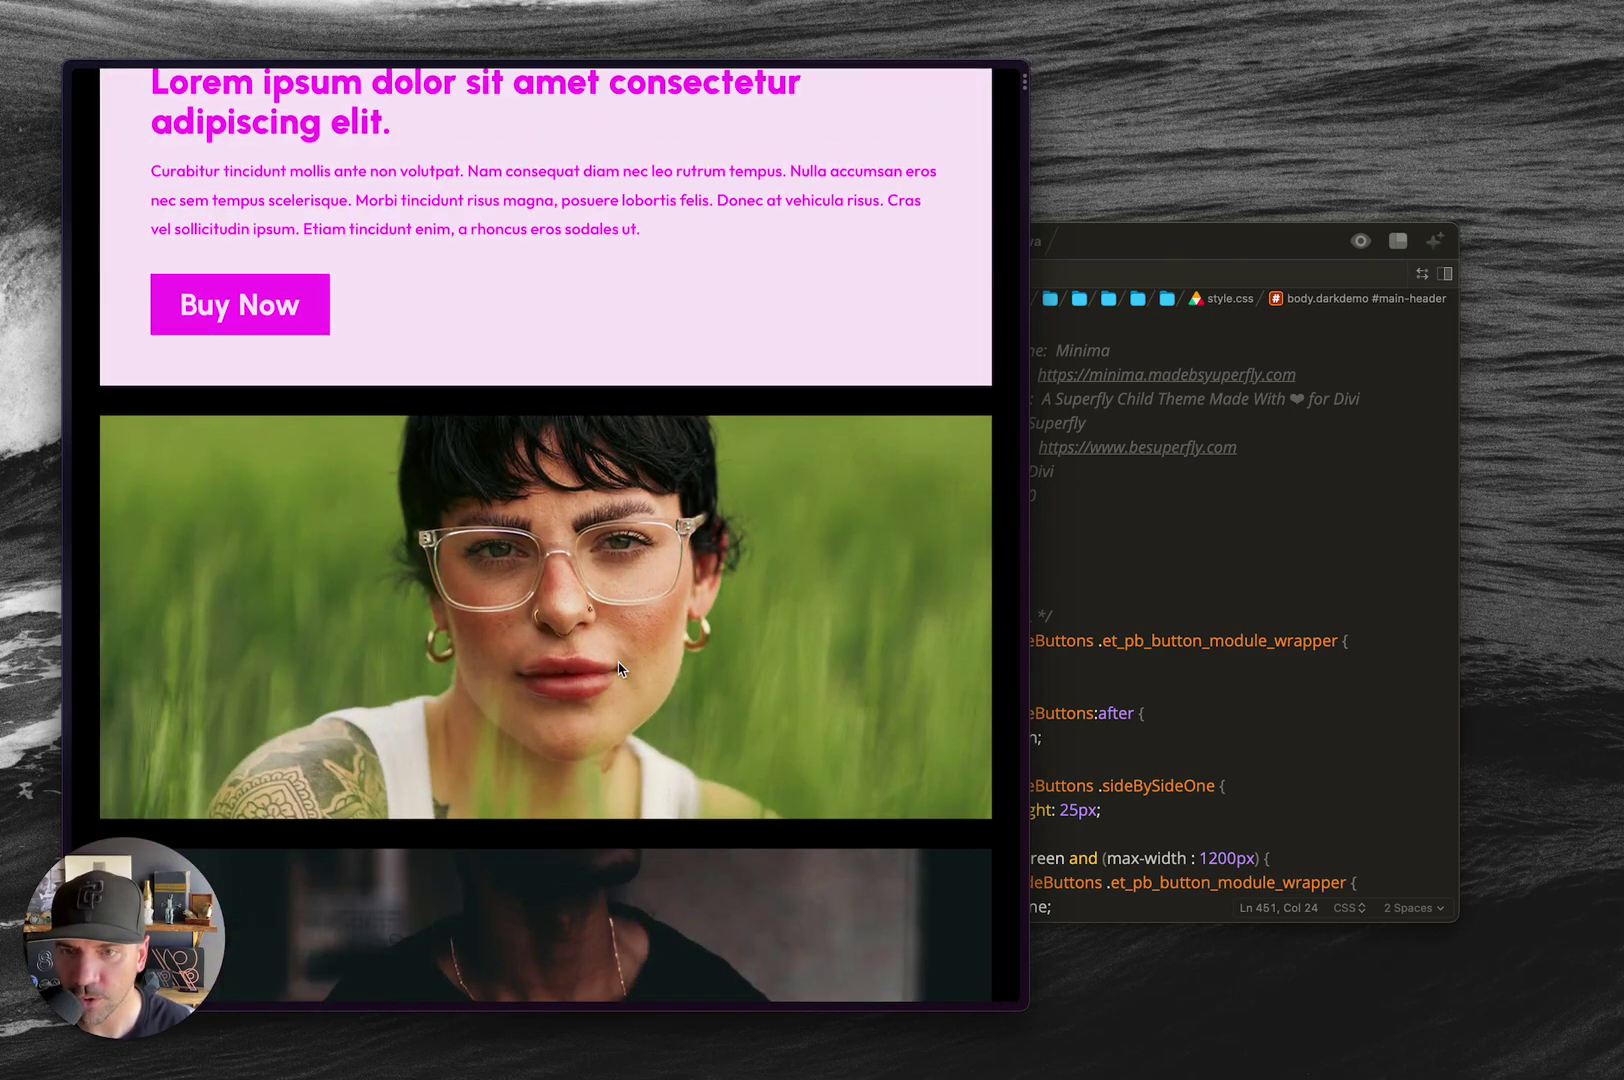
scroll(464, 824, up, 3)
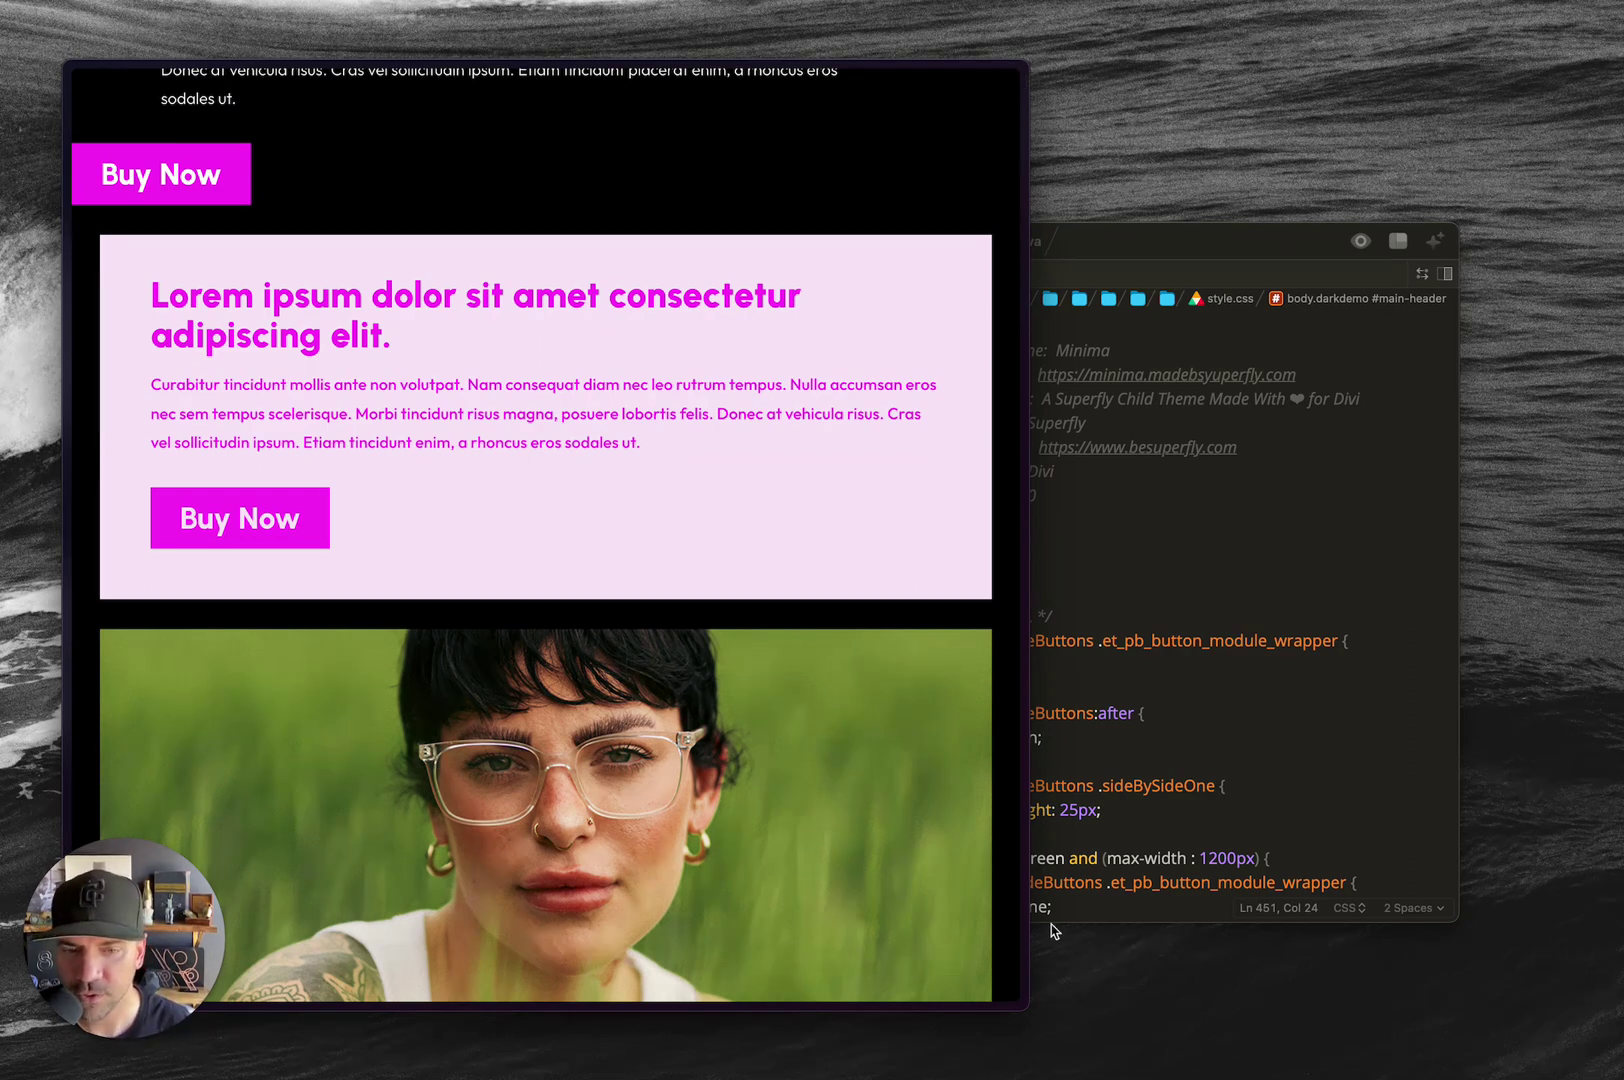
drag(1025, 1010, 1583, 1079)
scroll(1179, 772, up, 5)
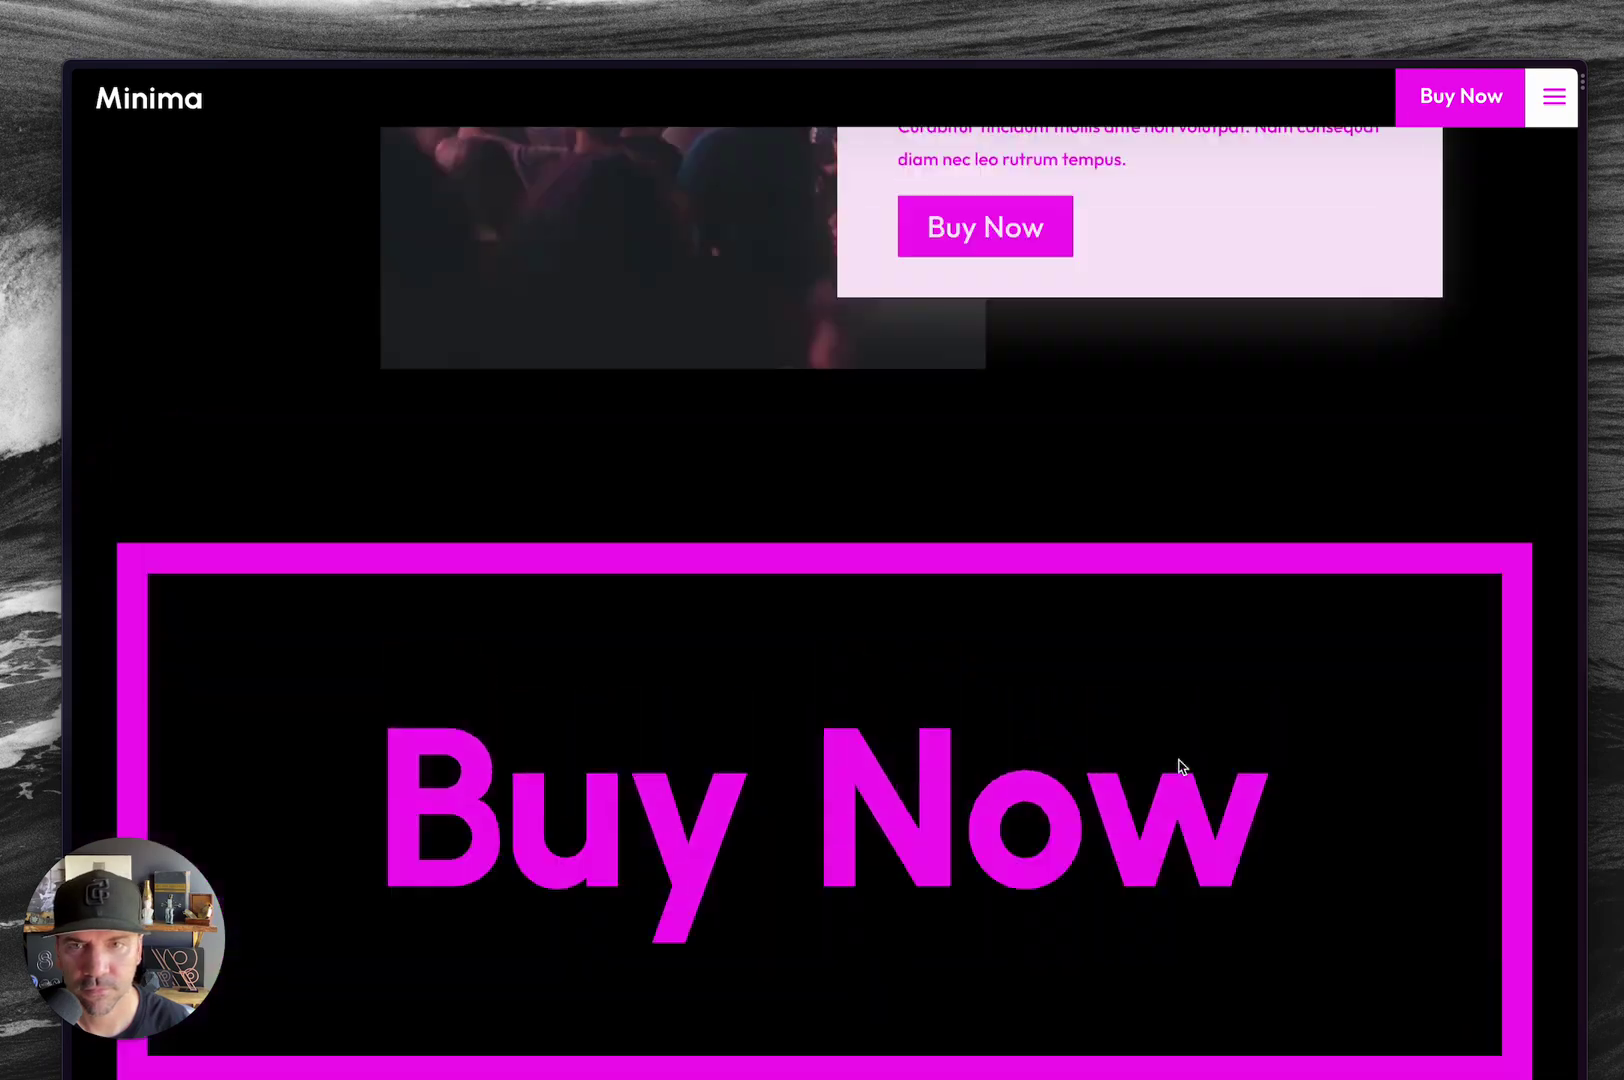
scroll(1179, 772, up, 5)
scroll(1142, 723, up, 5)
scroll(1115, 668, up, 1)
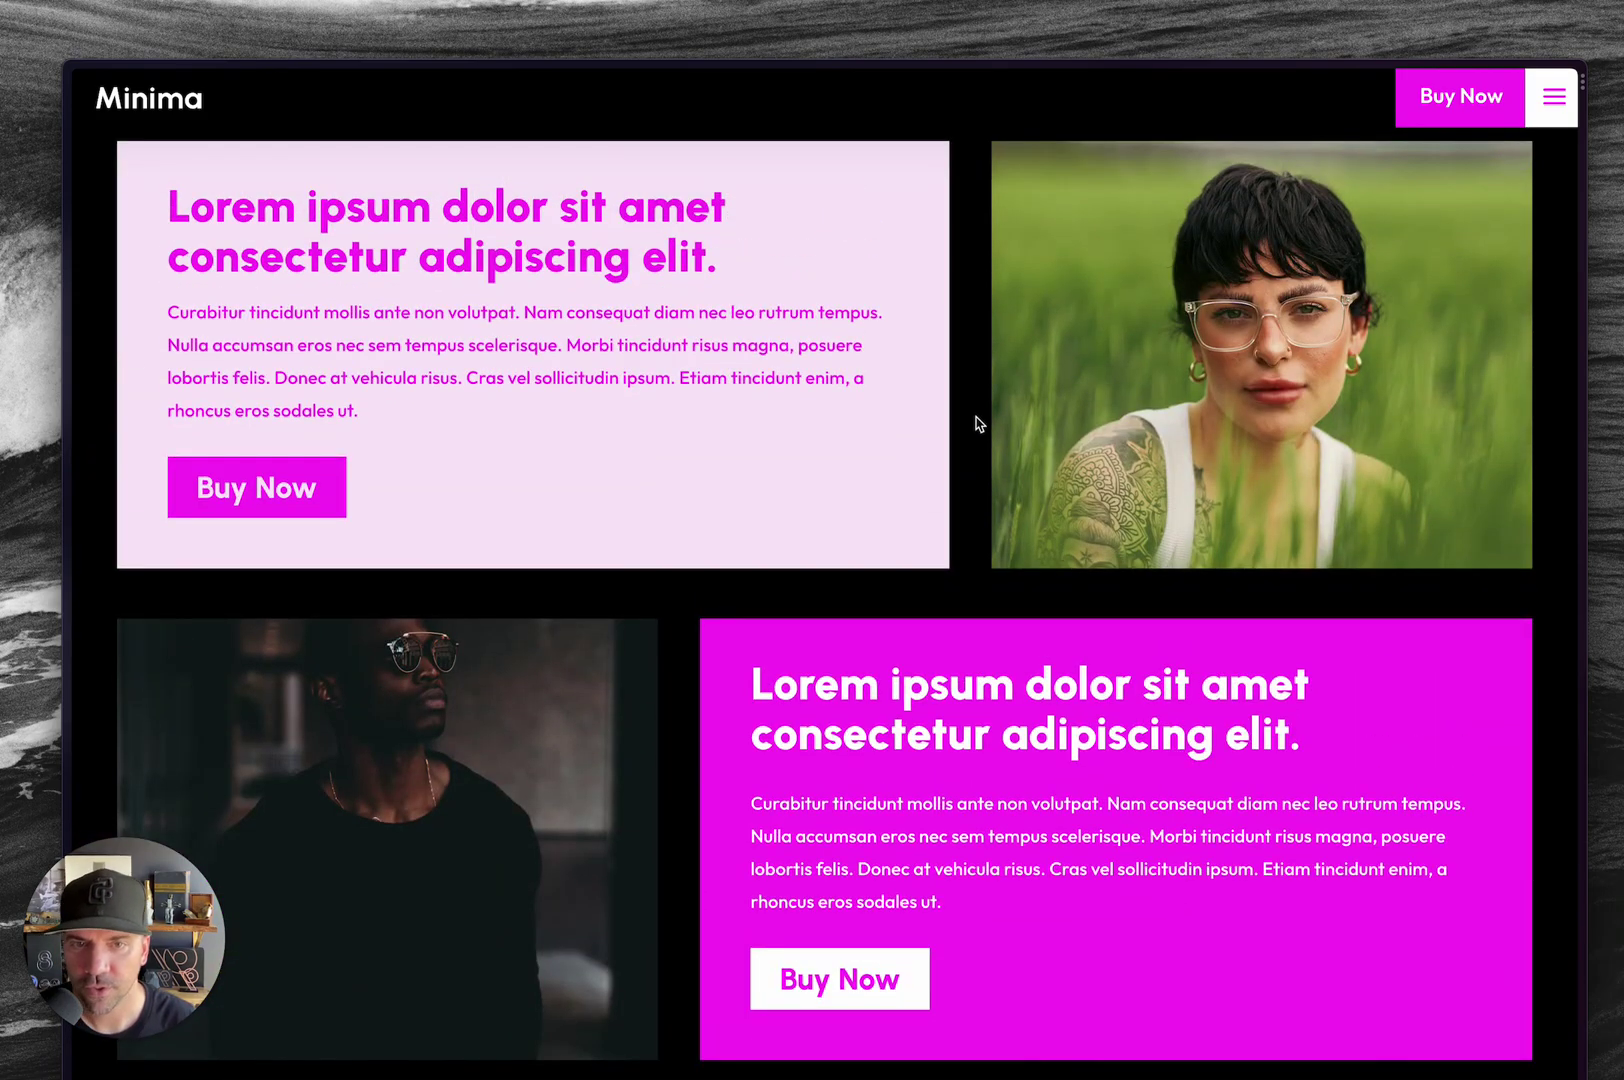
key(ctrl+Tab)
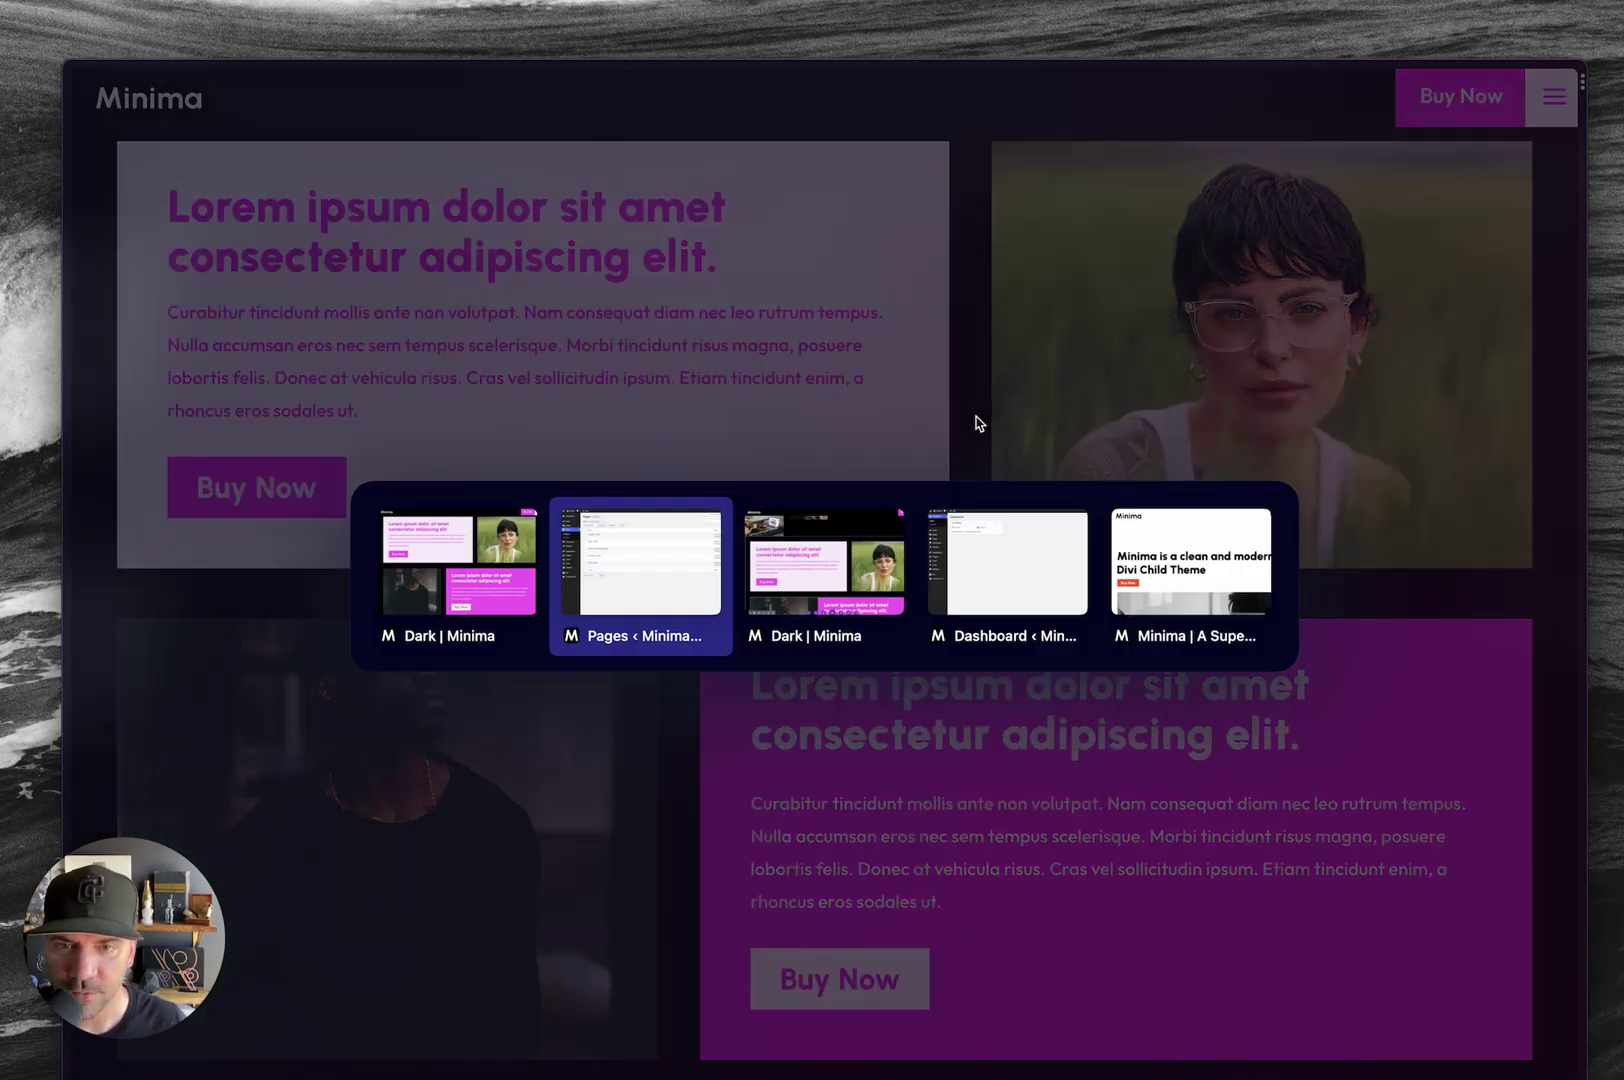
key(ctrl+Tab)
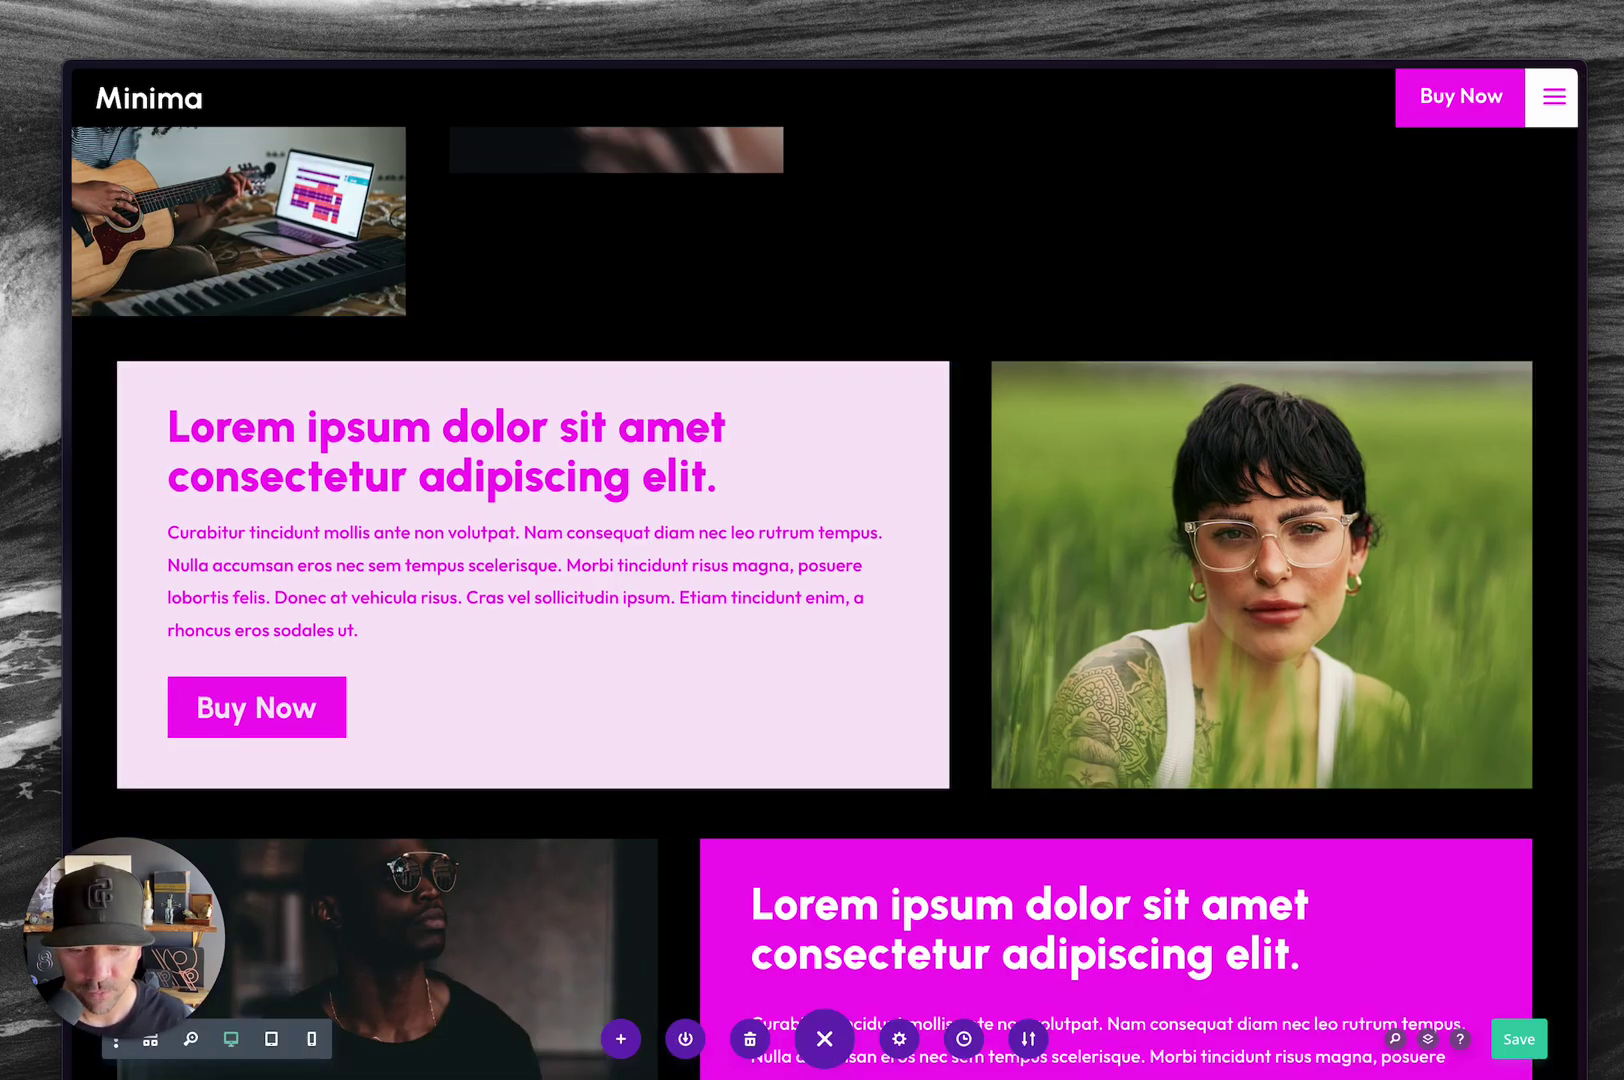
key(super+Tab)
scroll(1040, 701, down, 2)
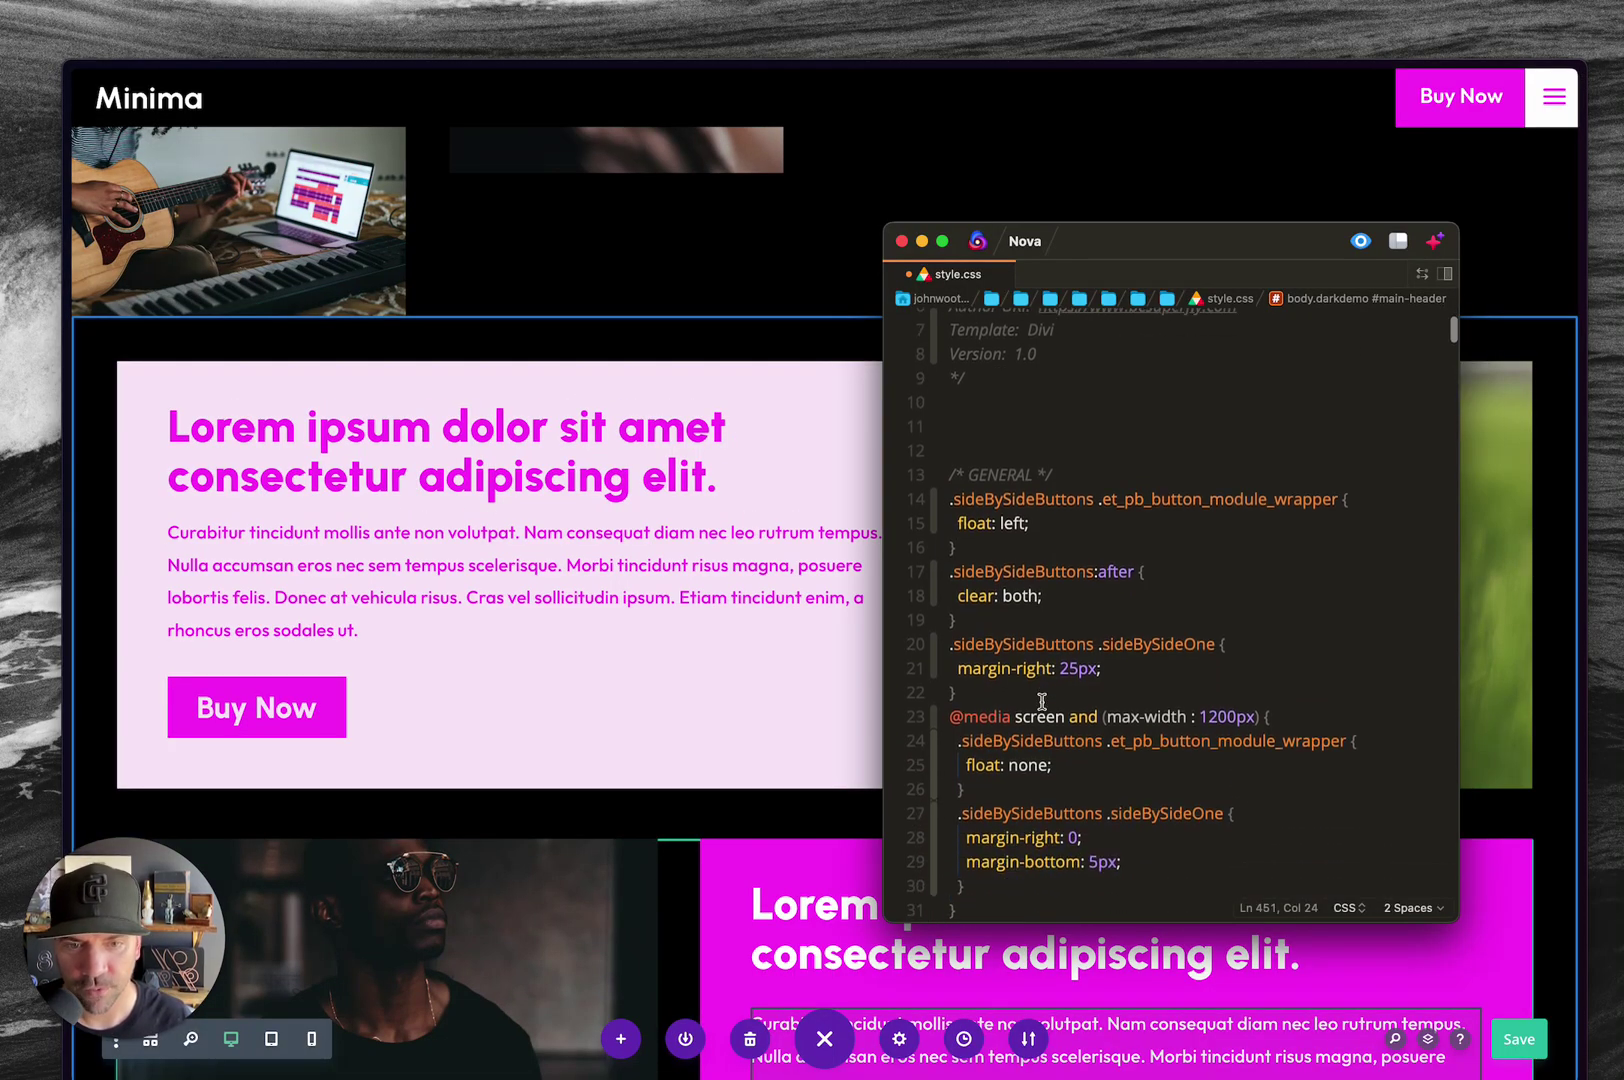
scroll(1040, 701, down, 2)
scroll(1040, 701, down, 1)
scroll(1040, 701, down, 1)
scroll(1040, 701, down, 3)
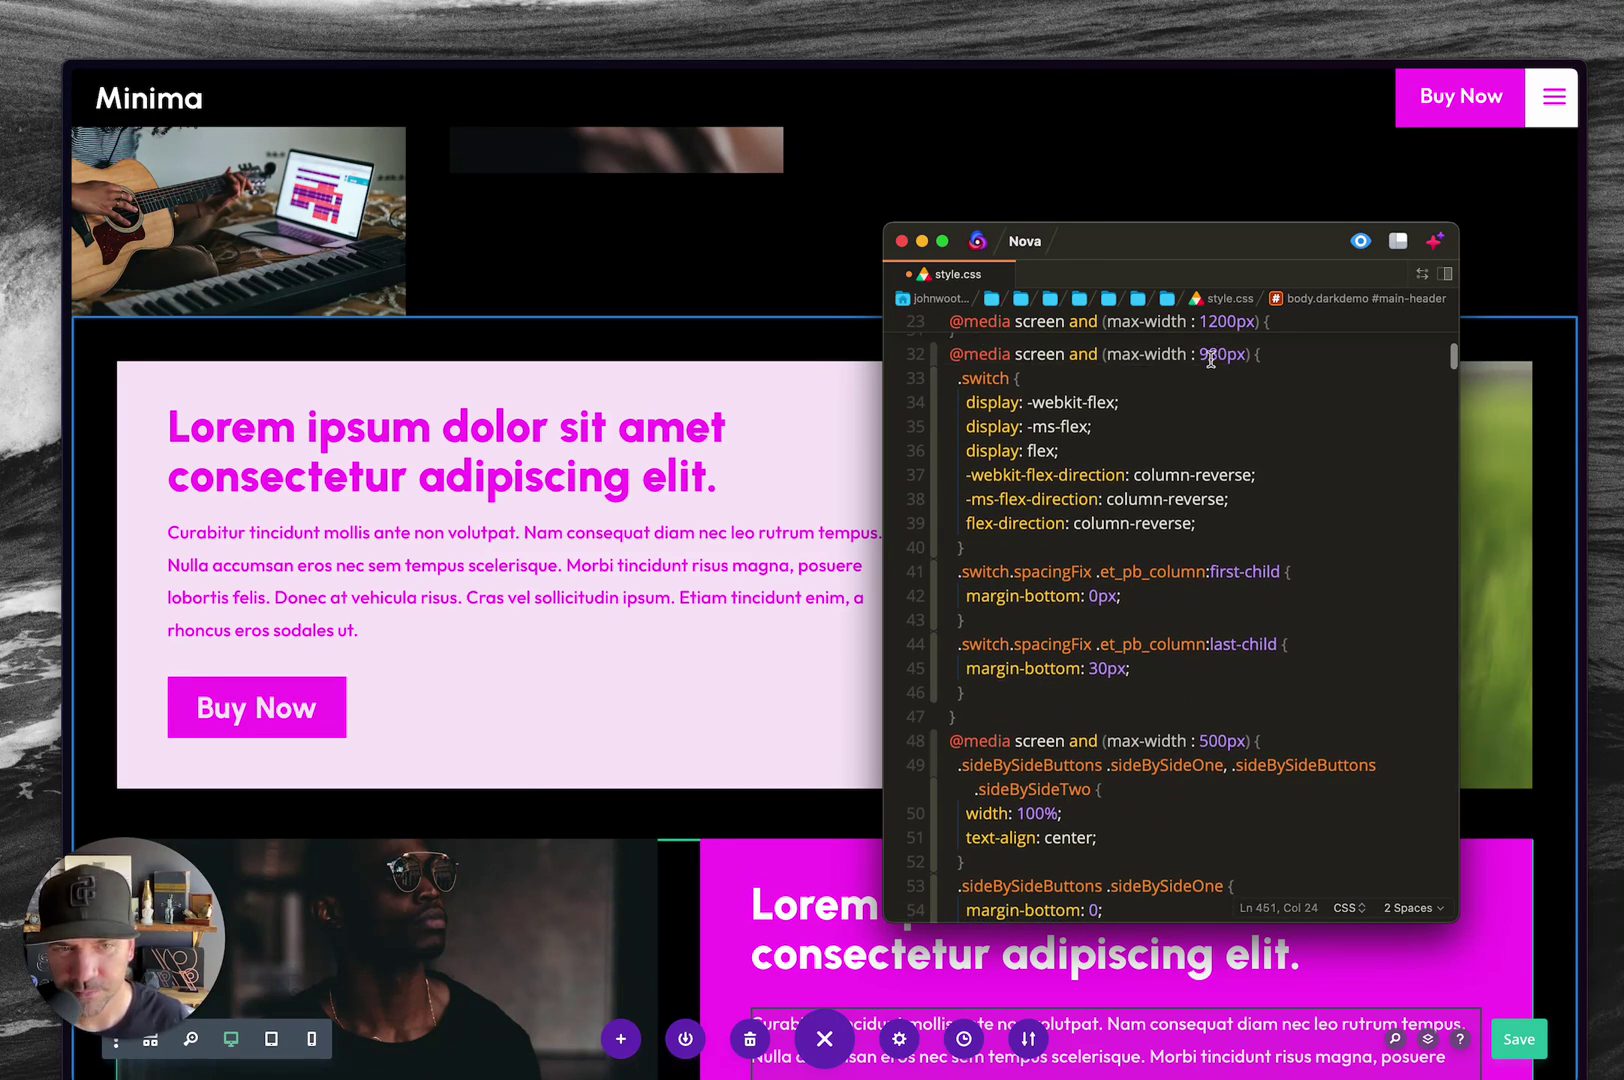
Point out the 980px breakpoint and the .switch rule below it, then return to the builder page
double_click(1210, 359)
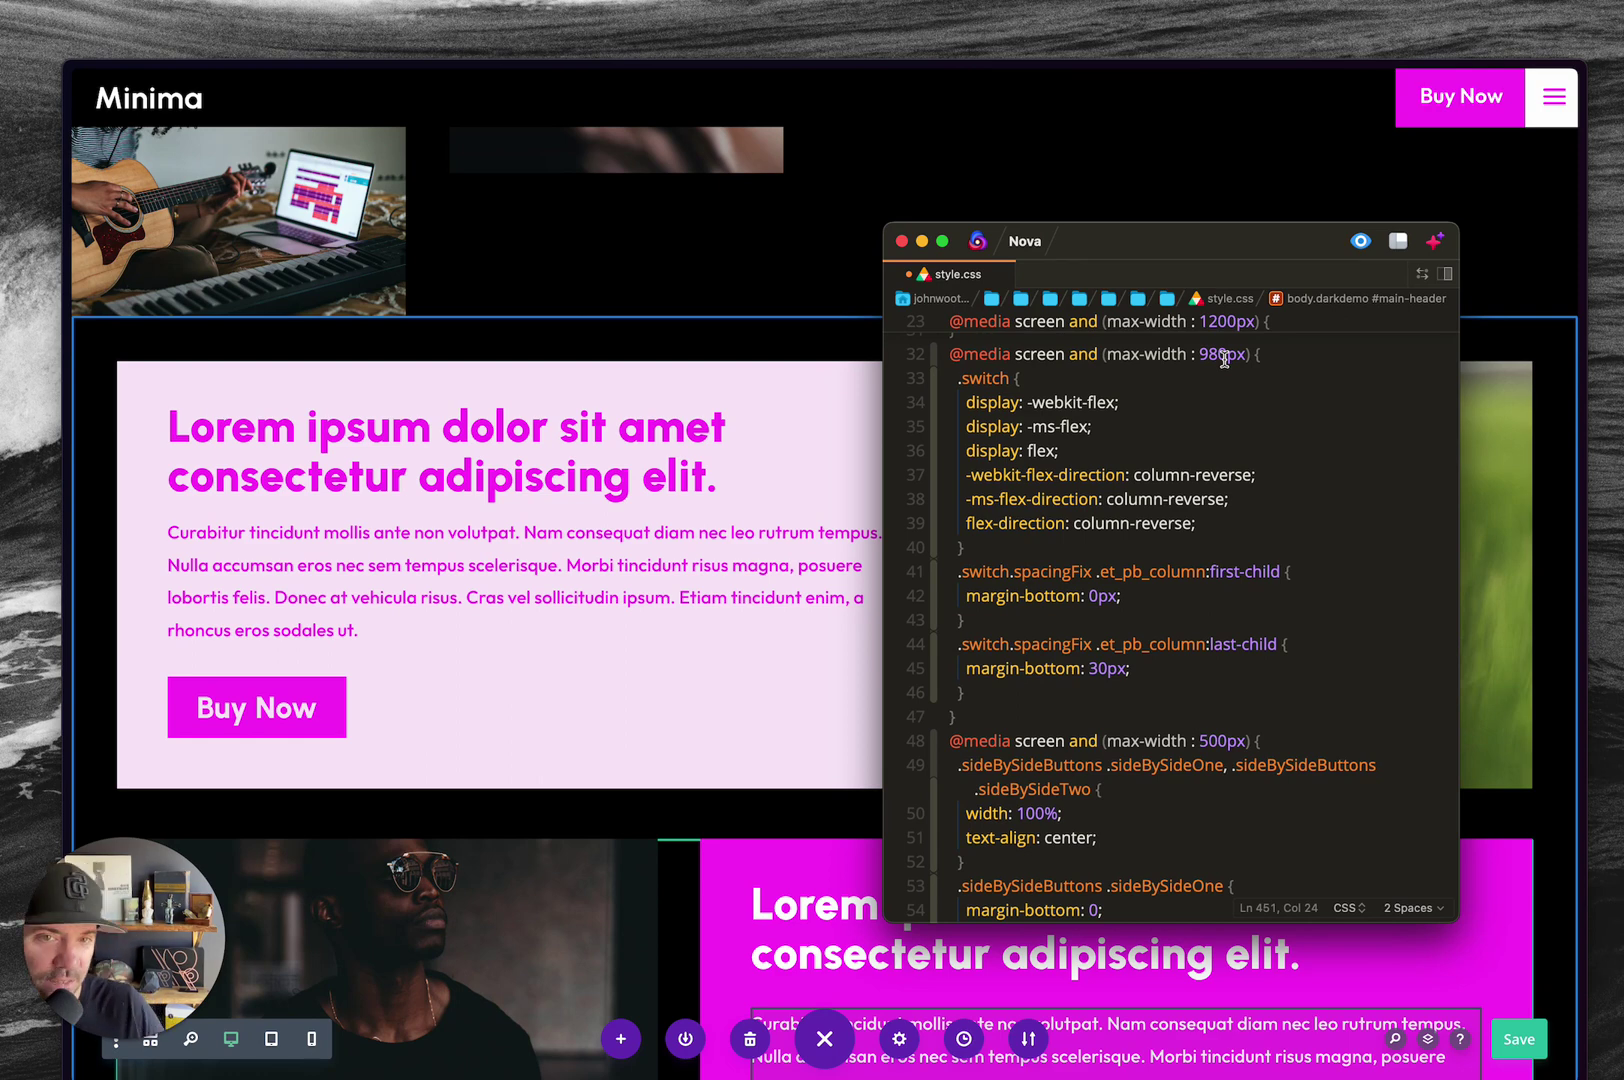
click(974, 387)
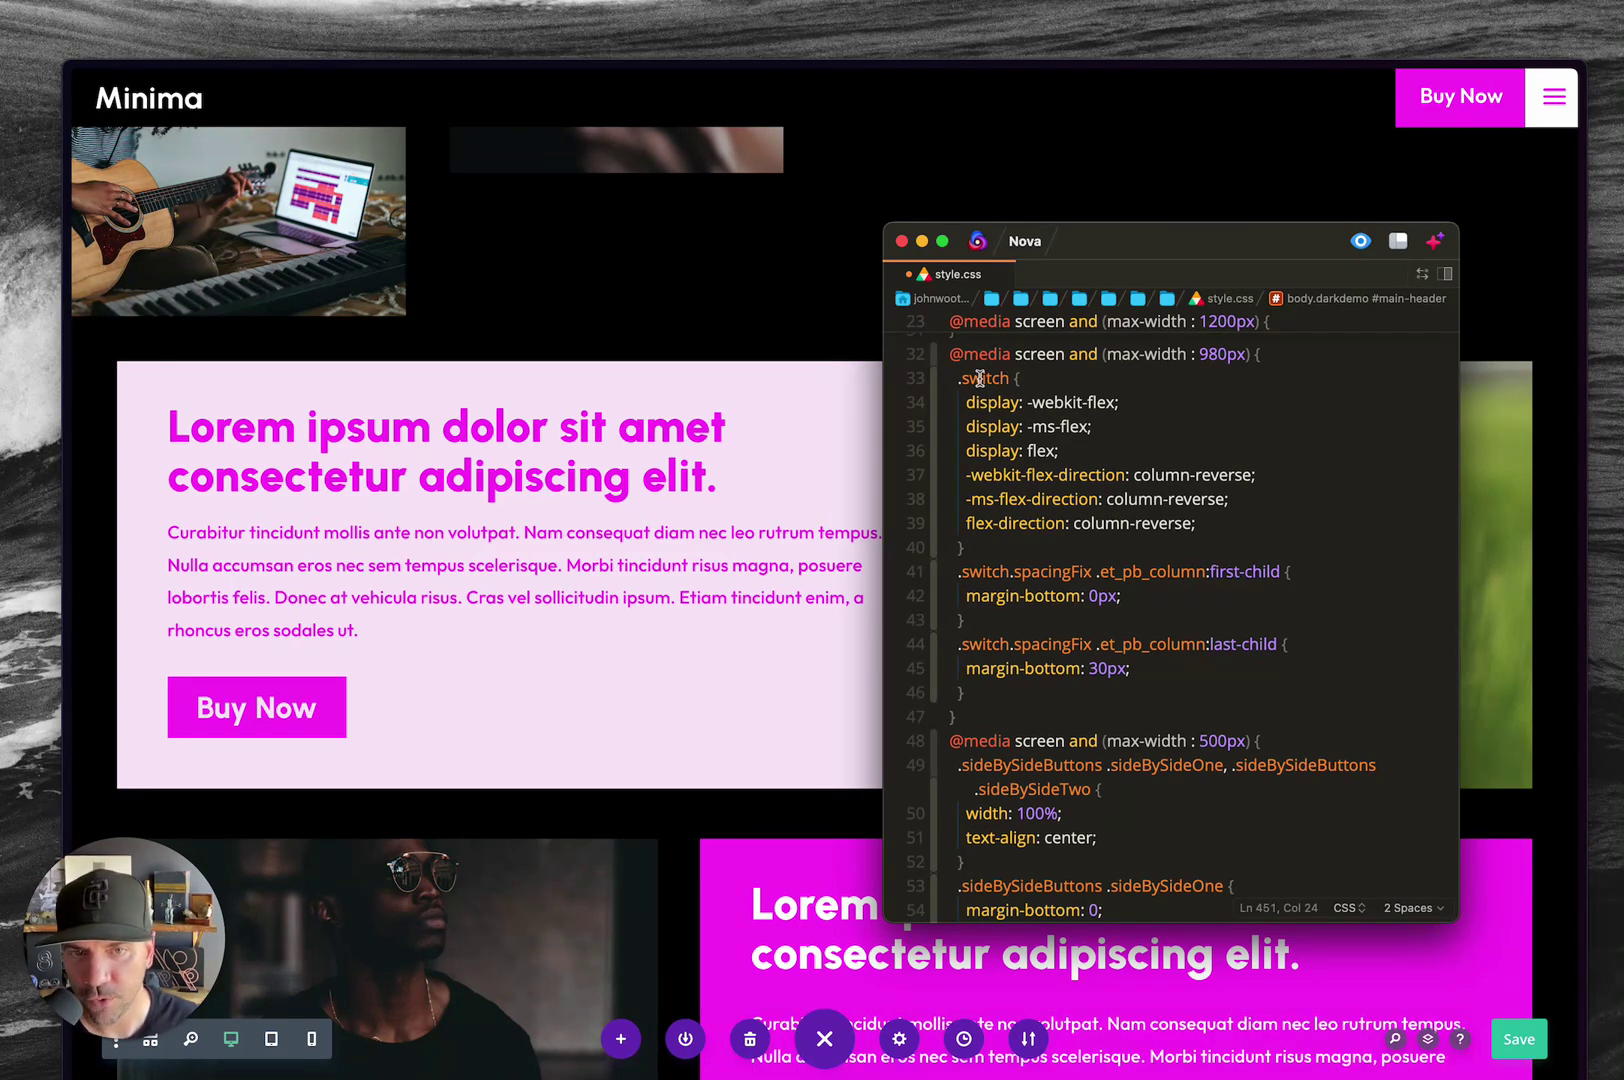
click(453, 398)
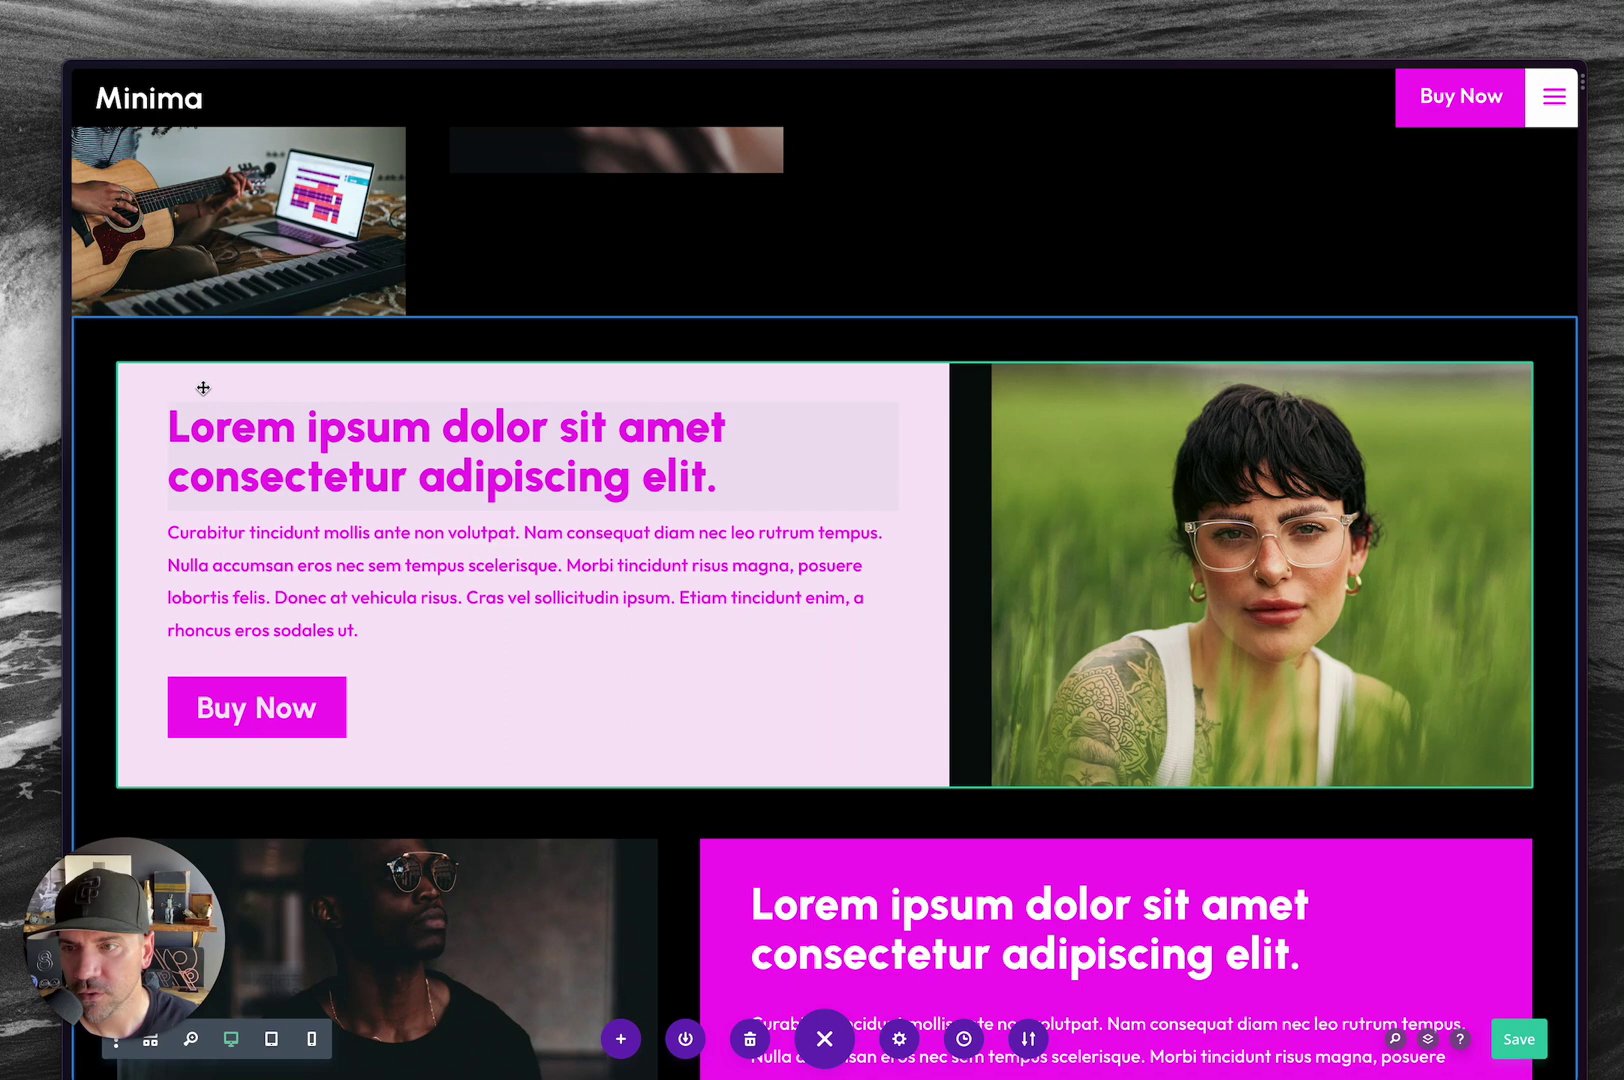
mouse_move(170, 343)
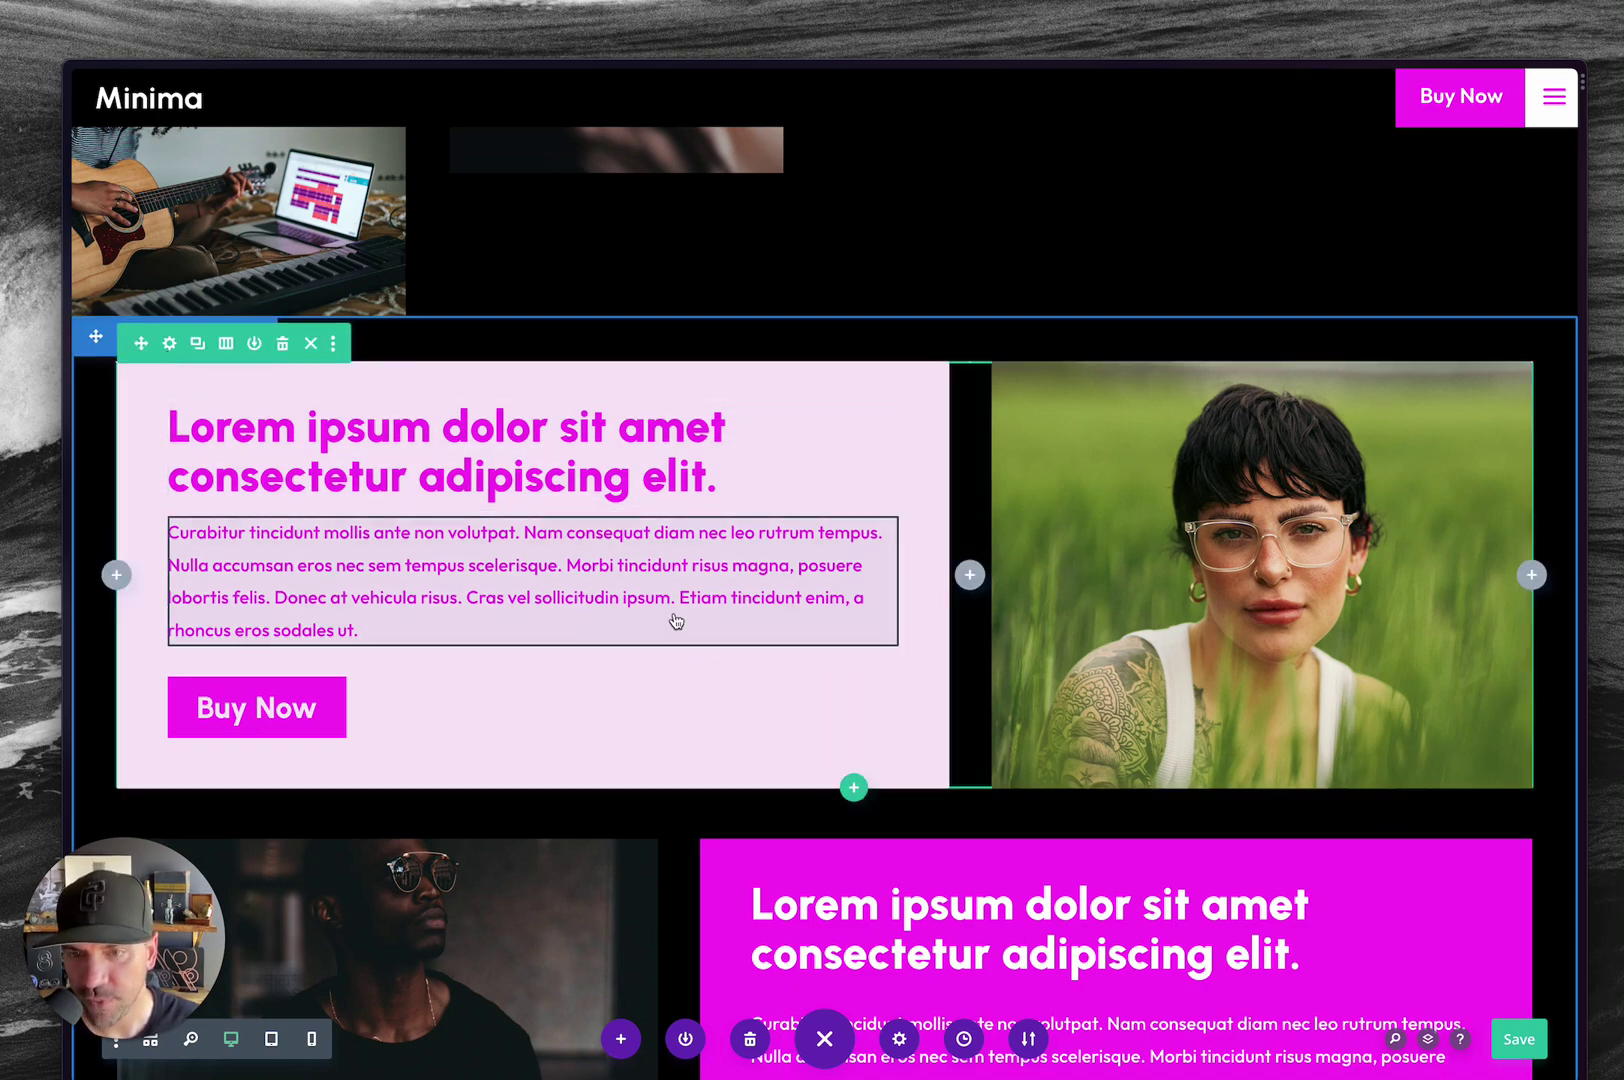
Set the photo-and-text row's CSS Class to 'switch' under Advanced > CSS ID & Classes and save the page
click(170, 344)
click(1415, 342)
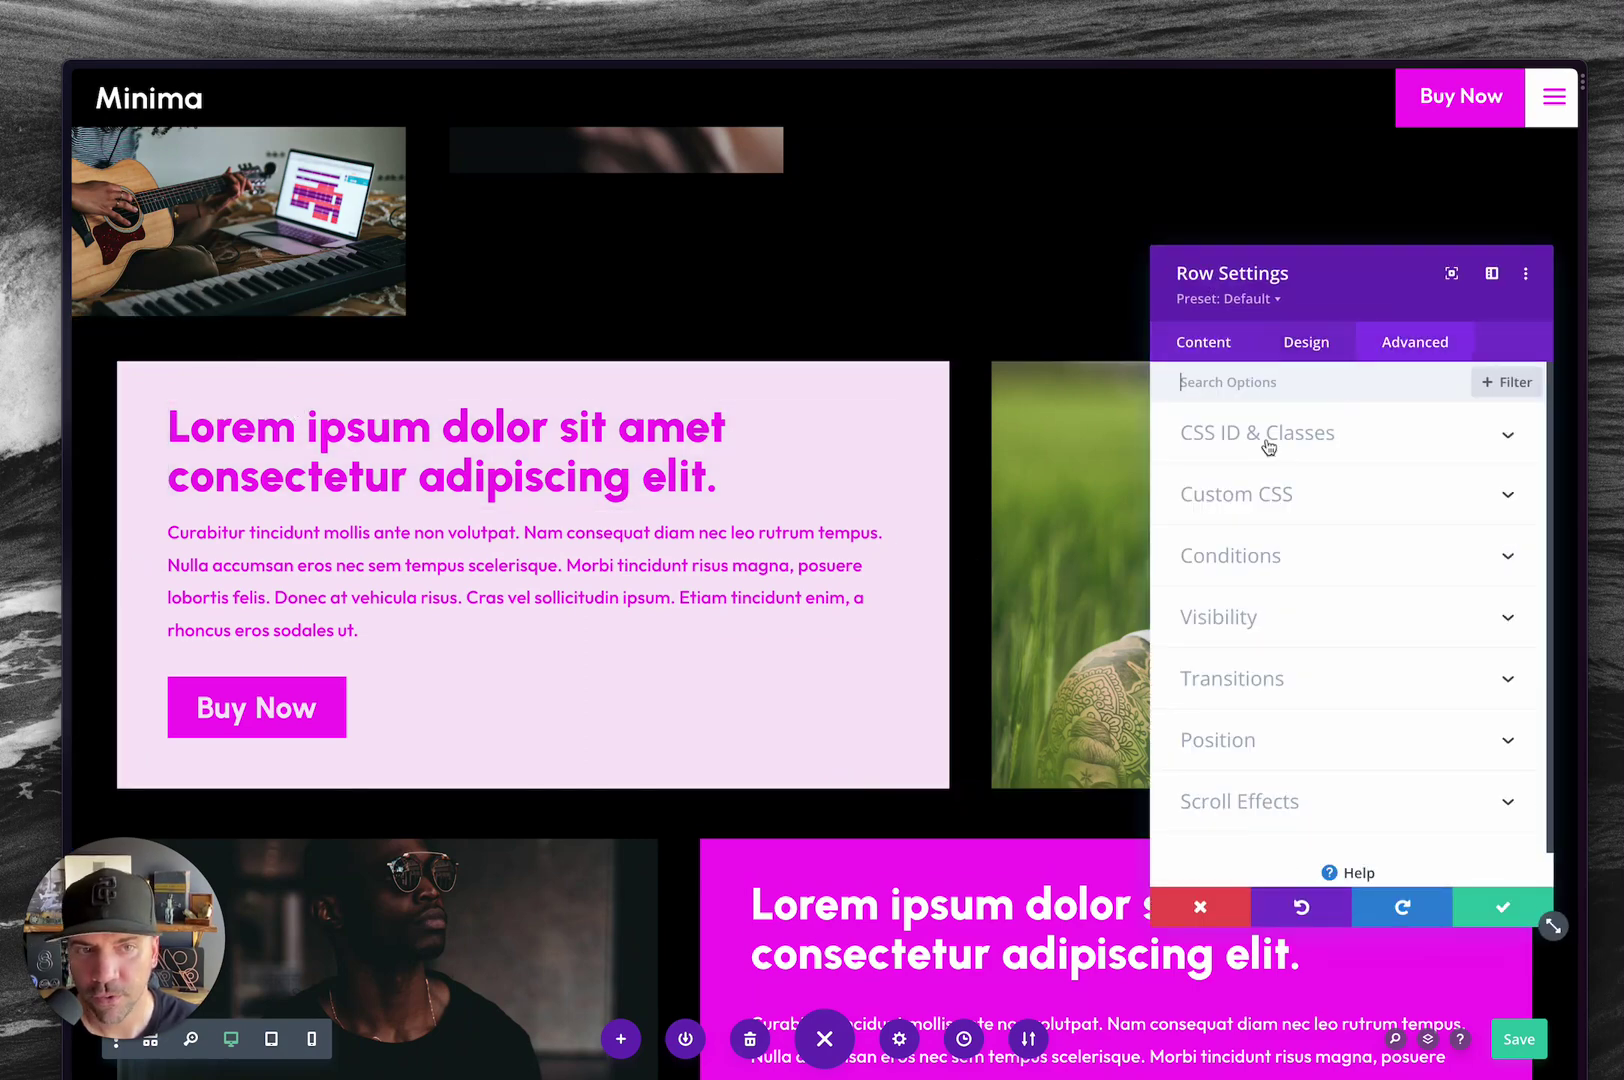
click(1256, 435)
click(1218, 581)
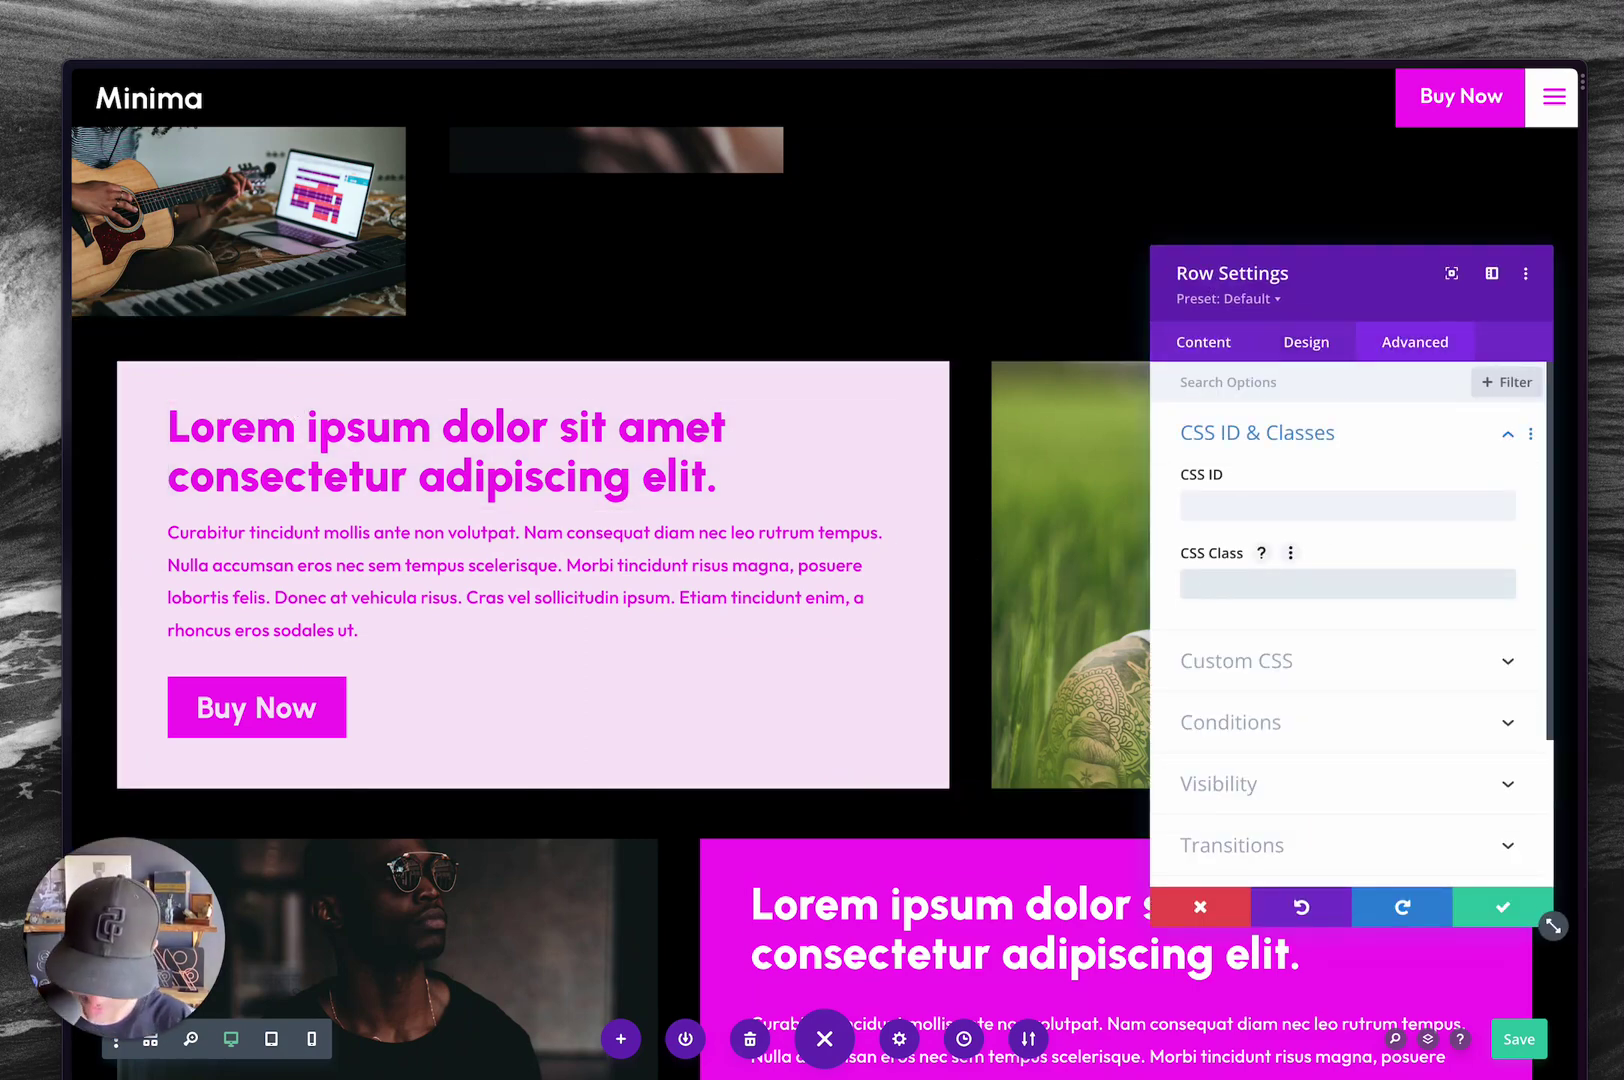
text(switch)
click(1502, 906)
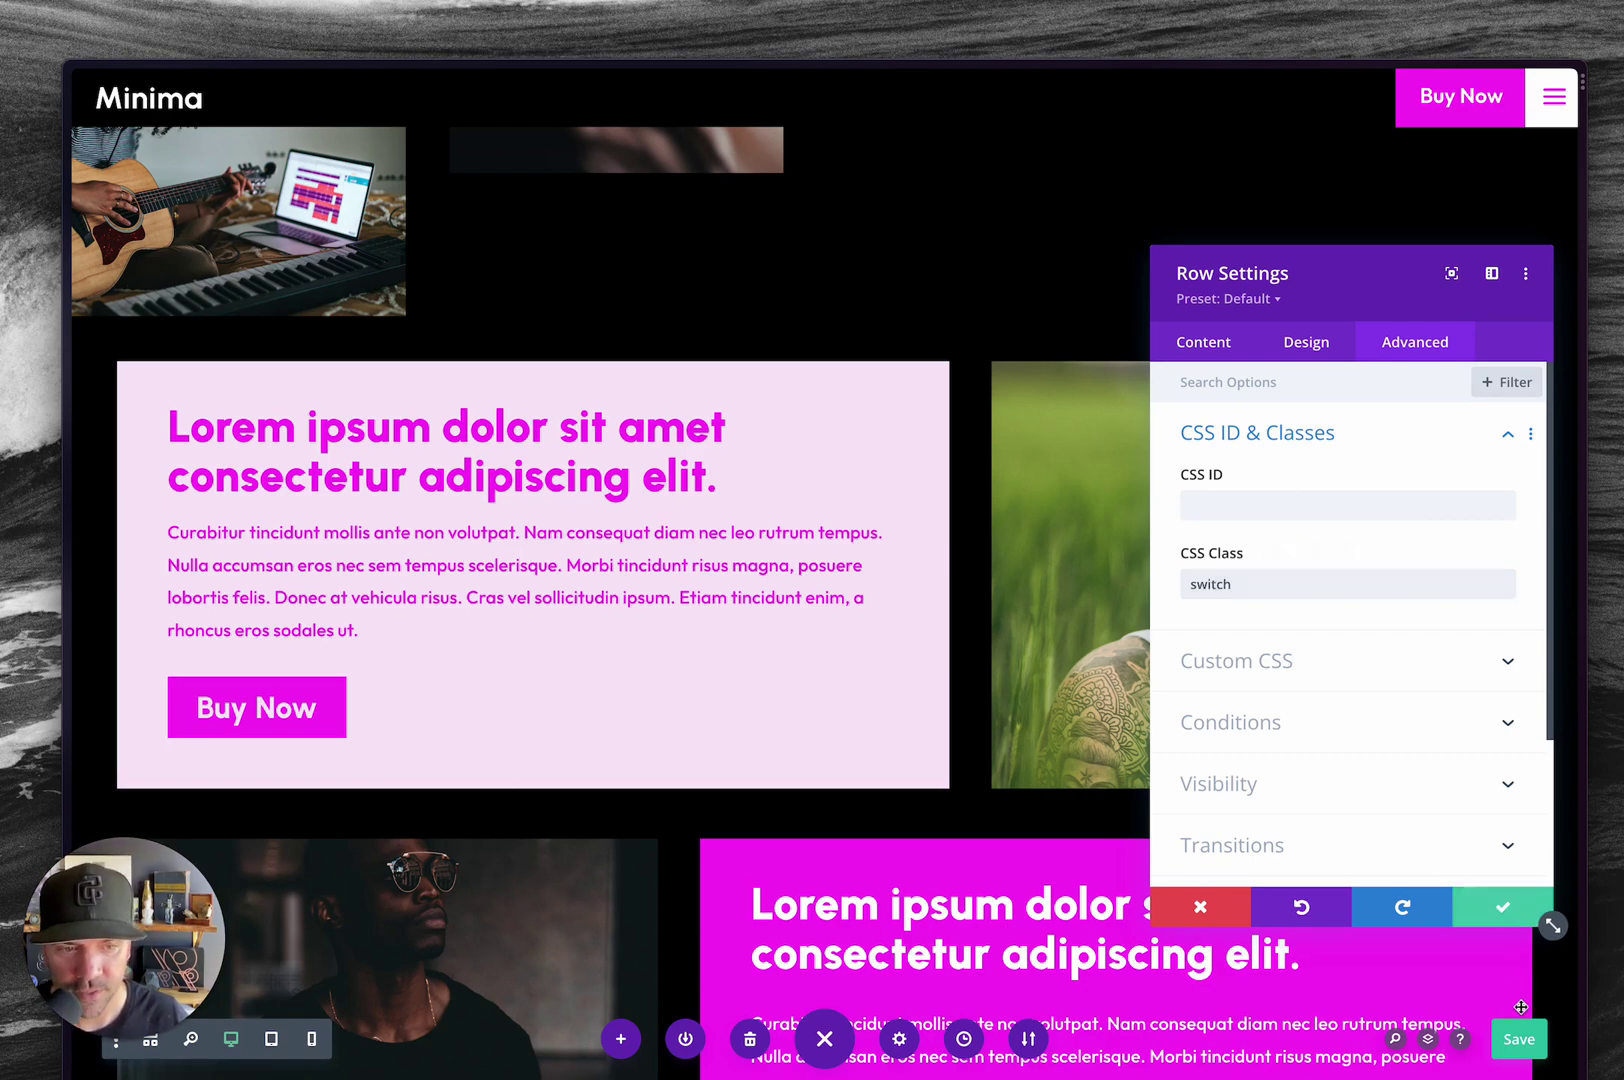
click(1519, 1052)
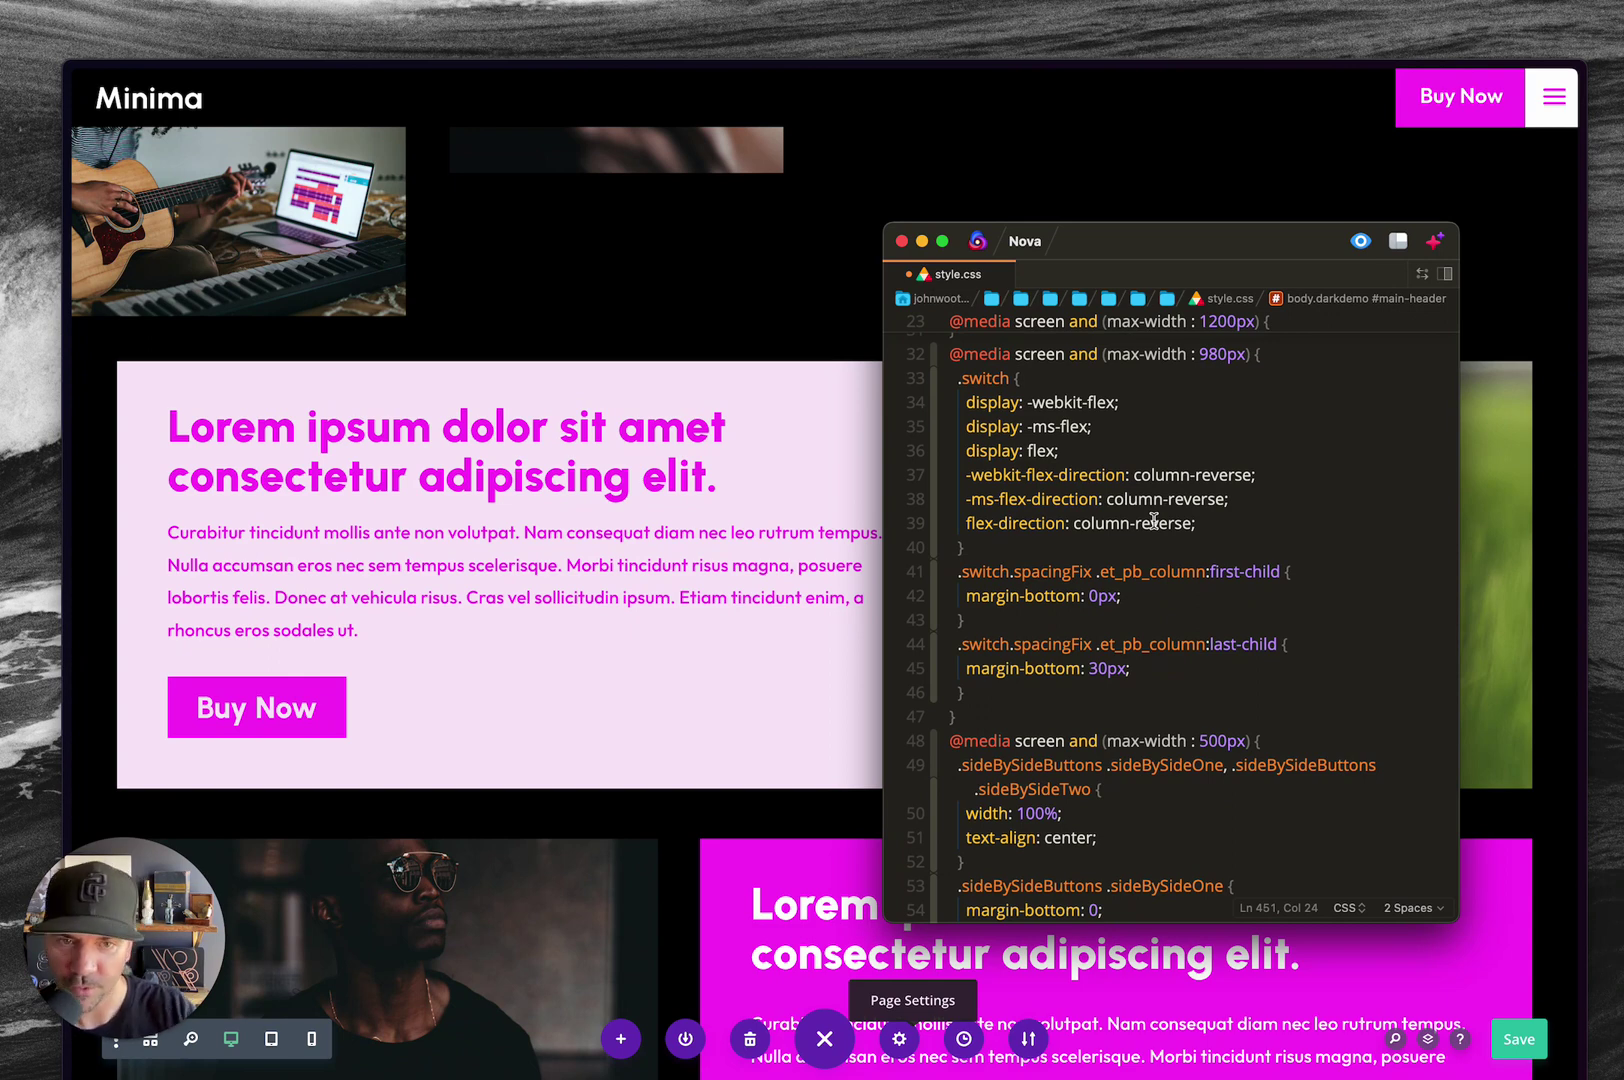
Point at the flex-direction column-reverse line, then switch to the live Dark | Minima tab
click(1232, 524)
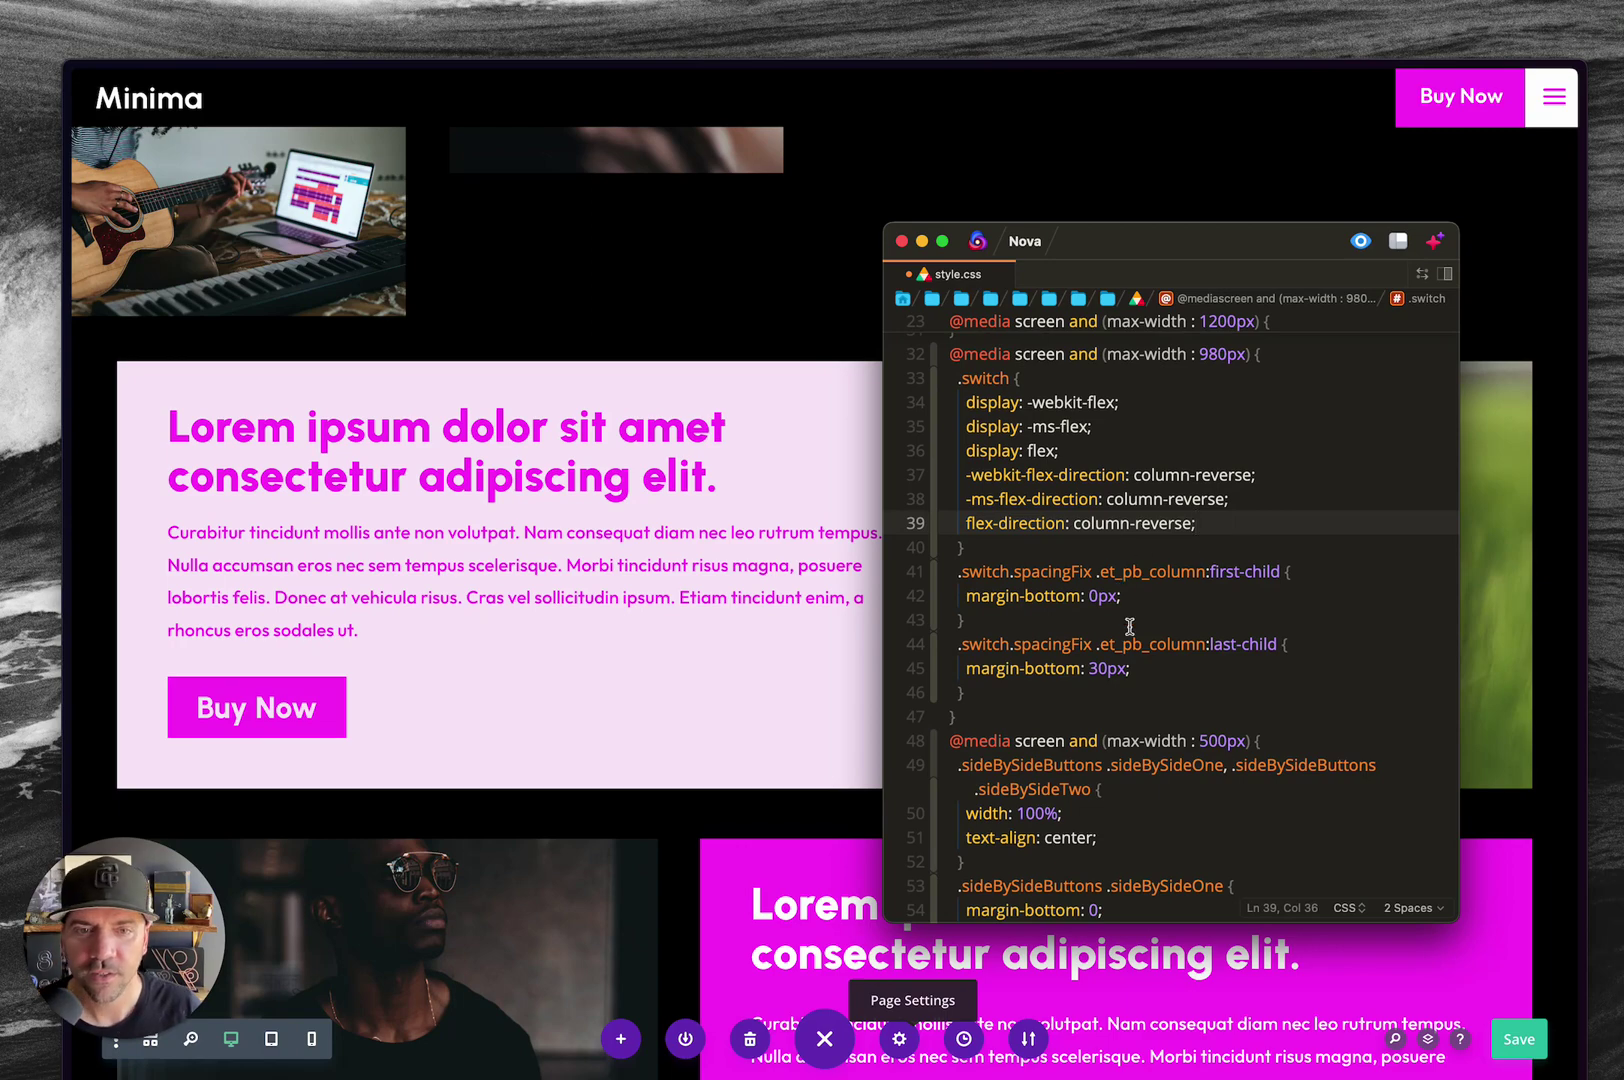
click(615, 465)
key(ctrl+Tab)
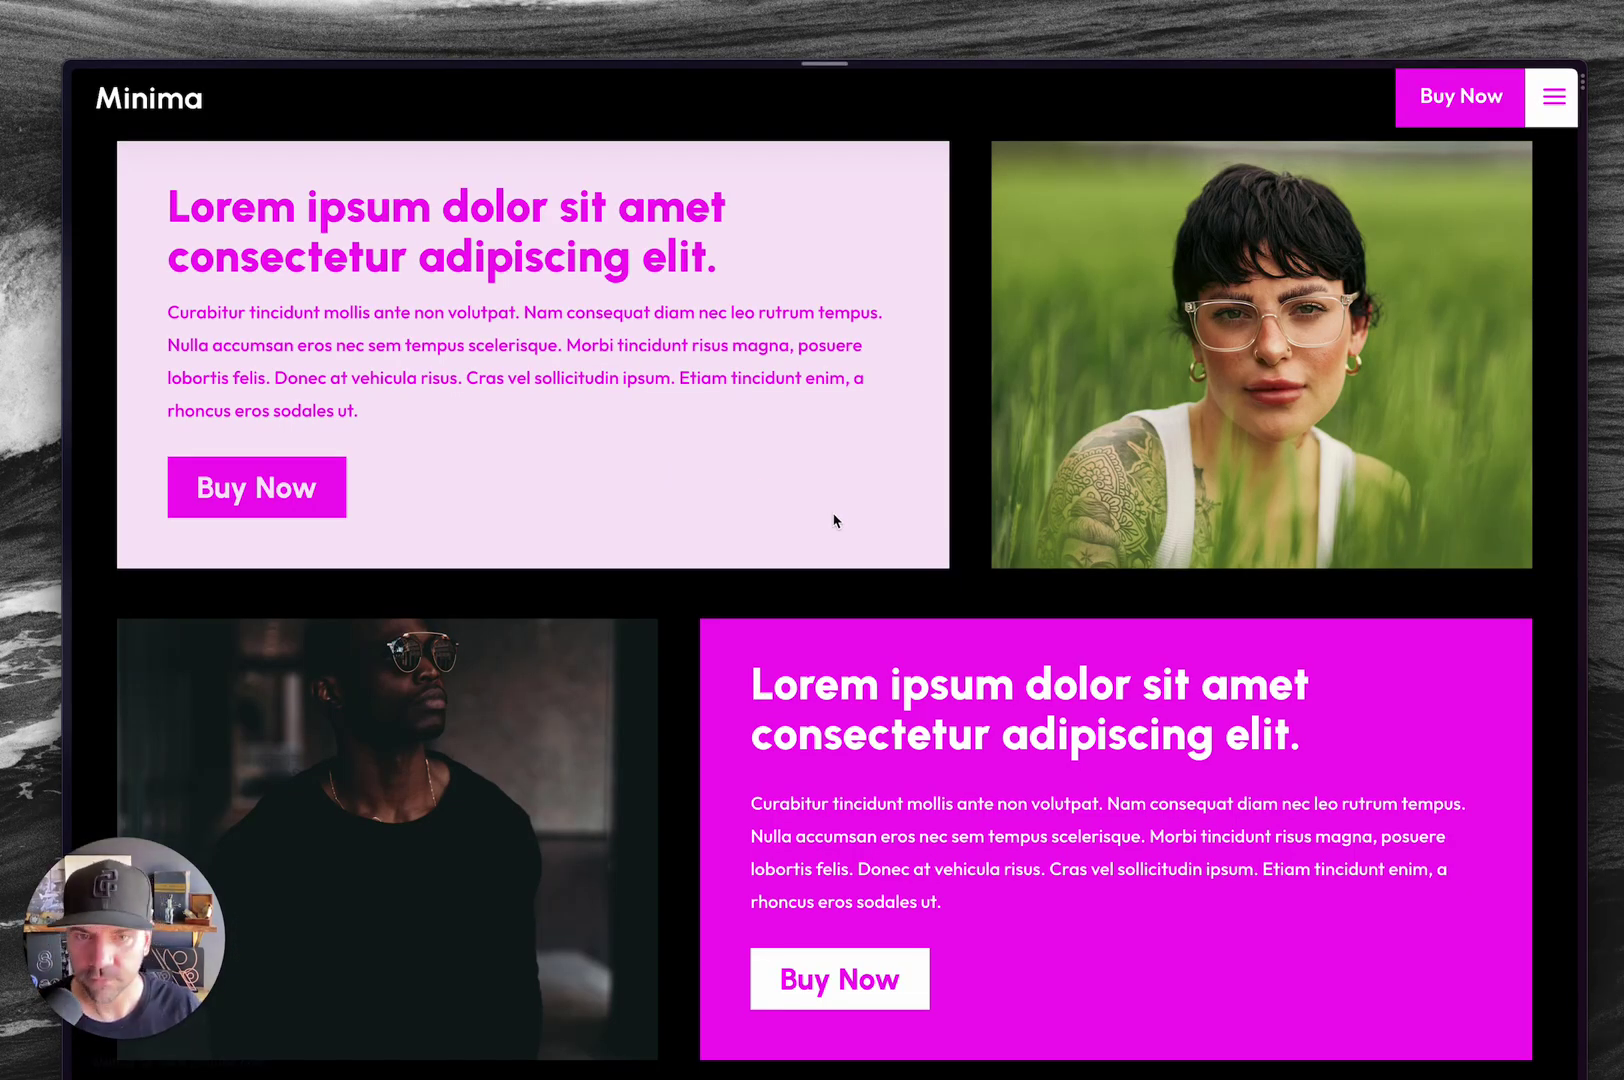
Reload the live page and narrow the browser to preview the stacked tablet layout
key(ctrl+r)
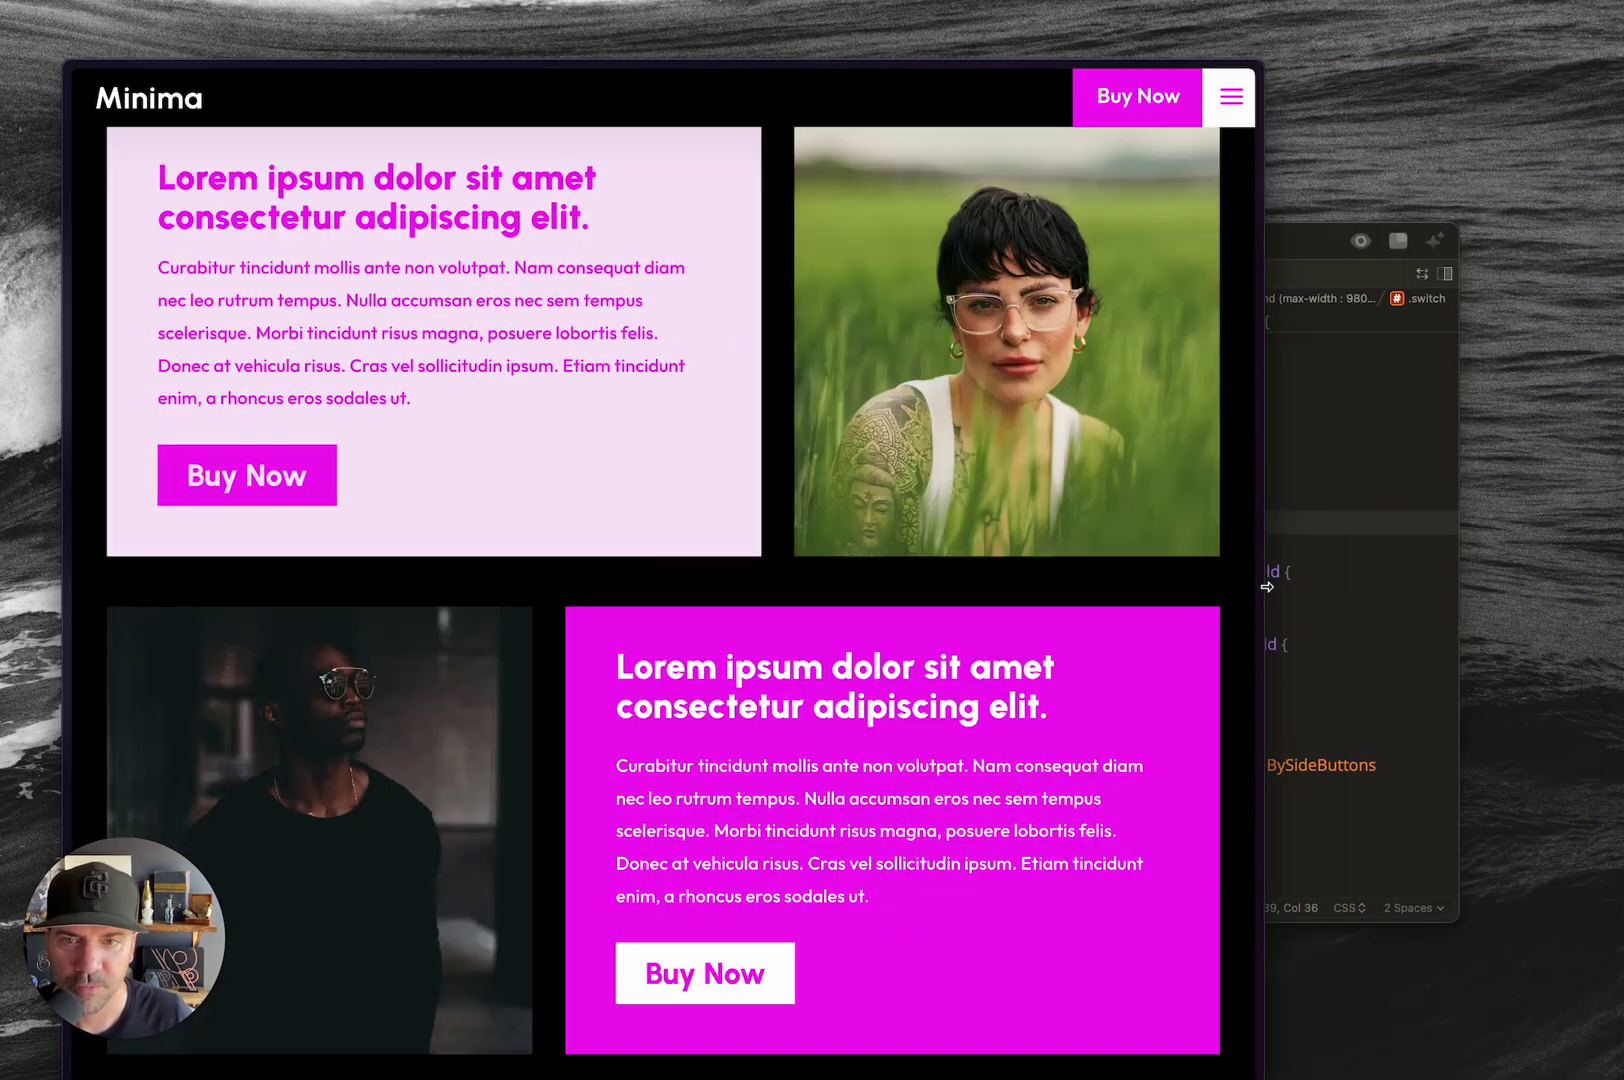
drag(1588, 583, 1023, 583)
scroll(664, 559, up, 2)
scroll(664, 559, up, 5)
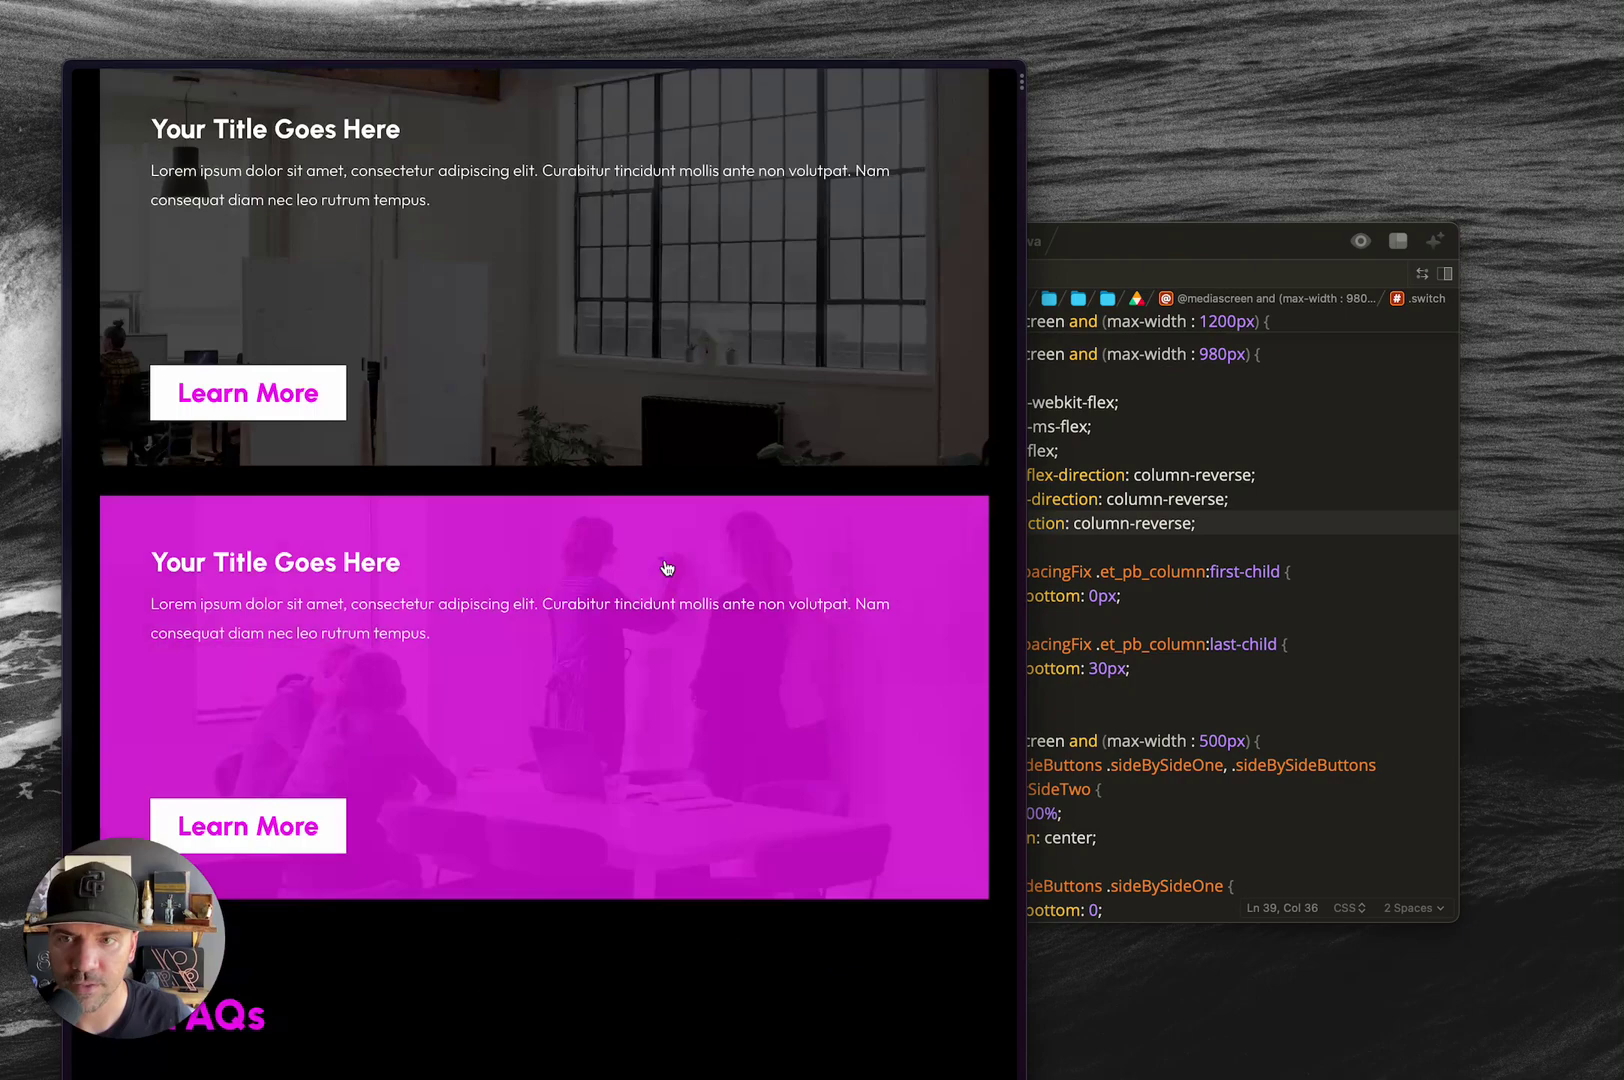
scroll(664, 559, down, 4)
scroll(664, 559, down, 10)
scroll(664, 559, down, 10)
scroll(664, 559, down, 5)
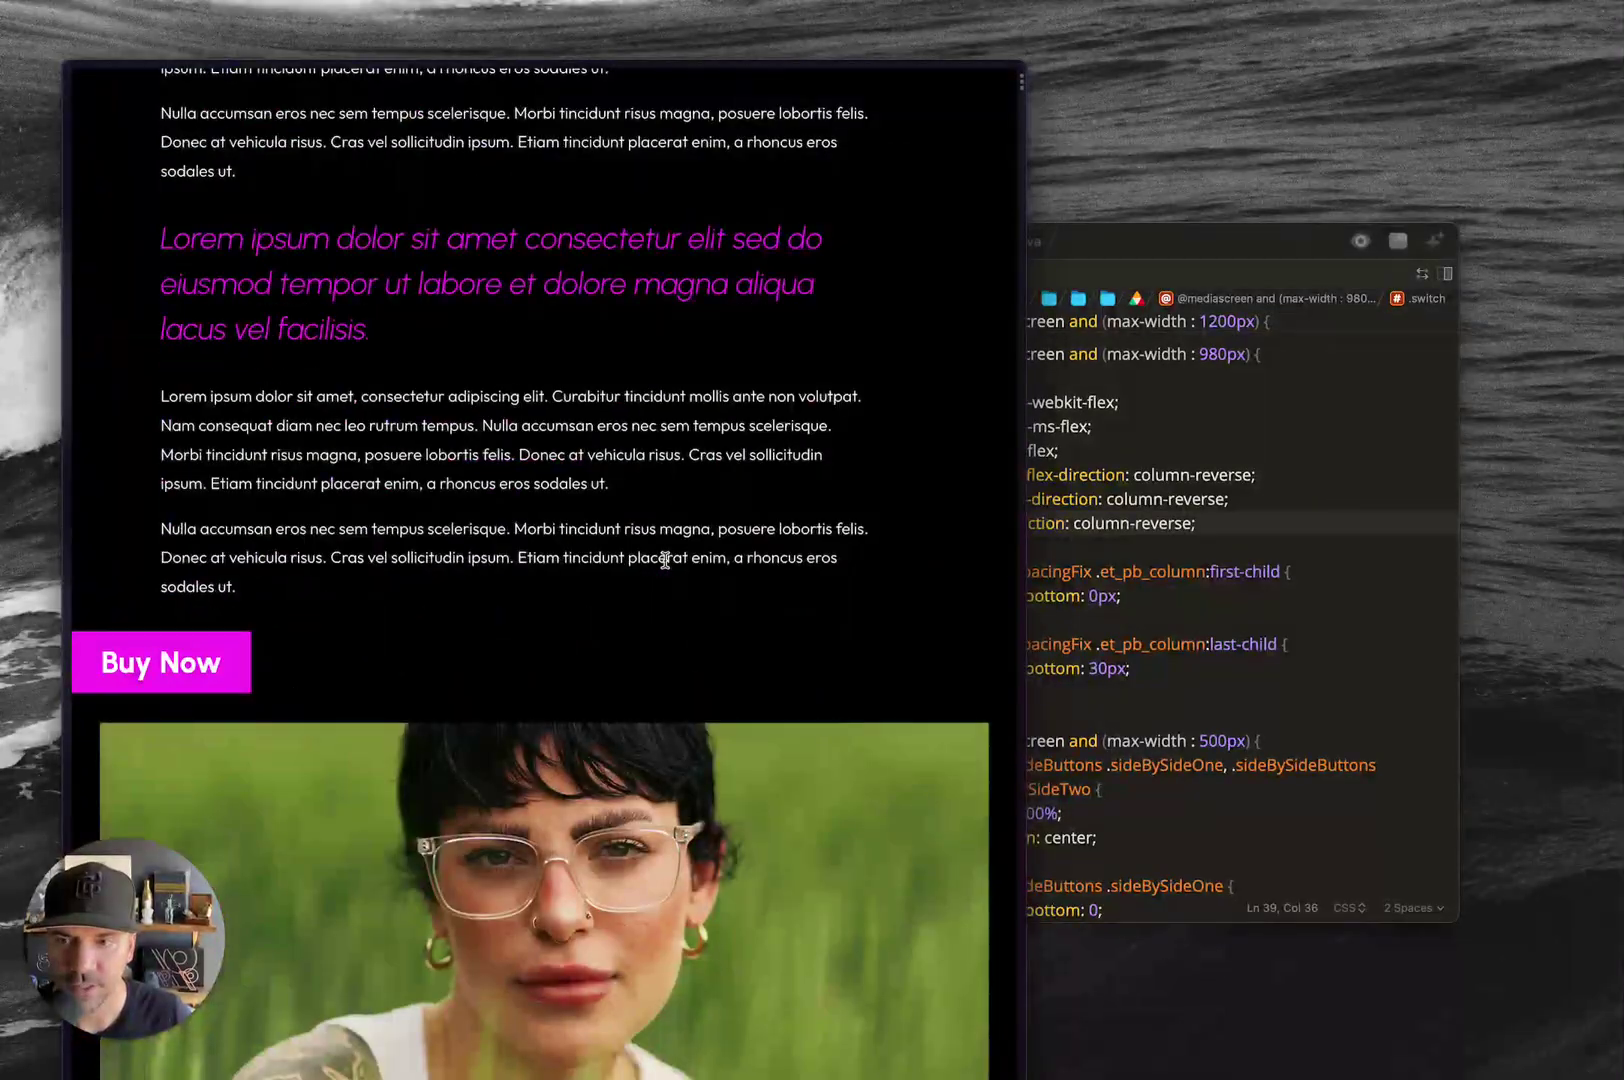
scroll(664, 559, down, 7)
scroll(664, 559, up, 1)
scroll(664, 559, up, 1)
scroll(664, 559, up, 3)
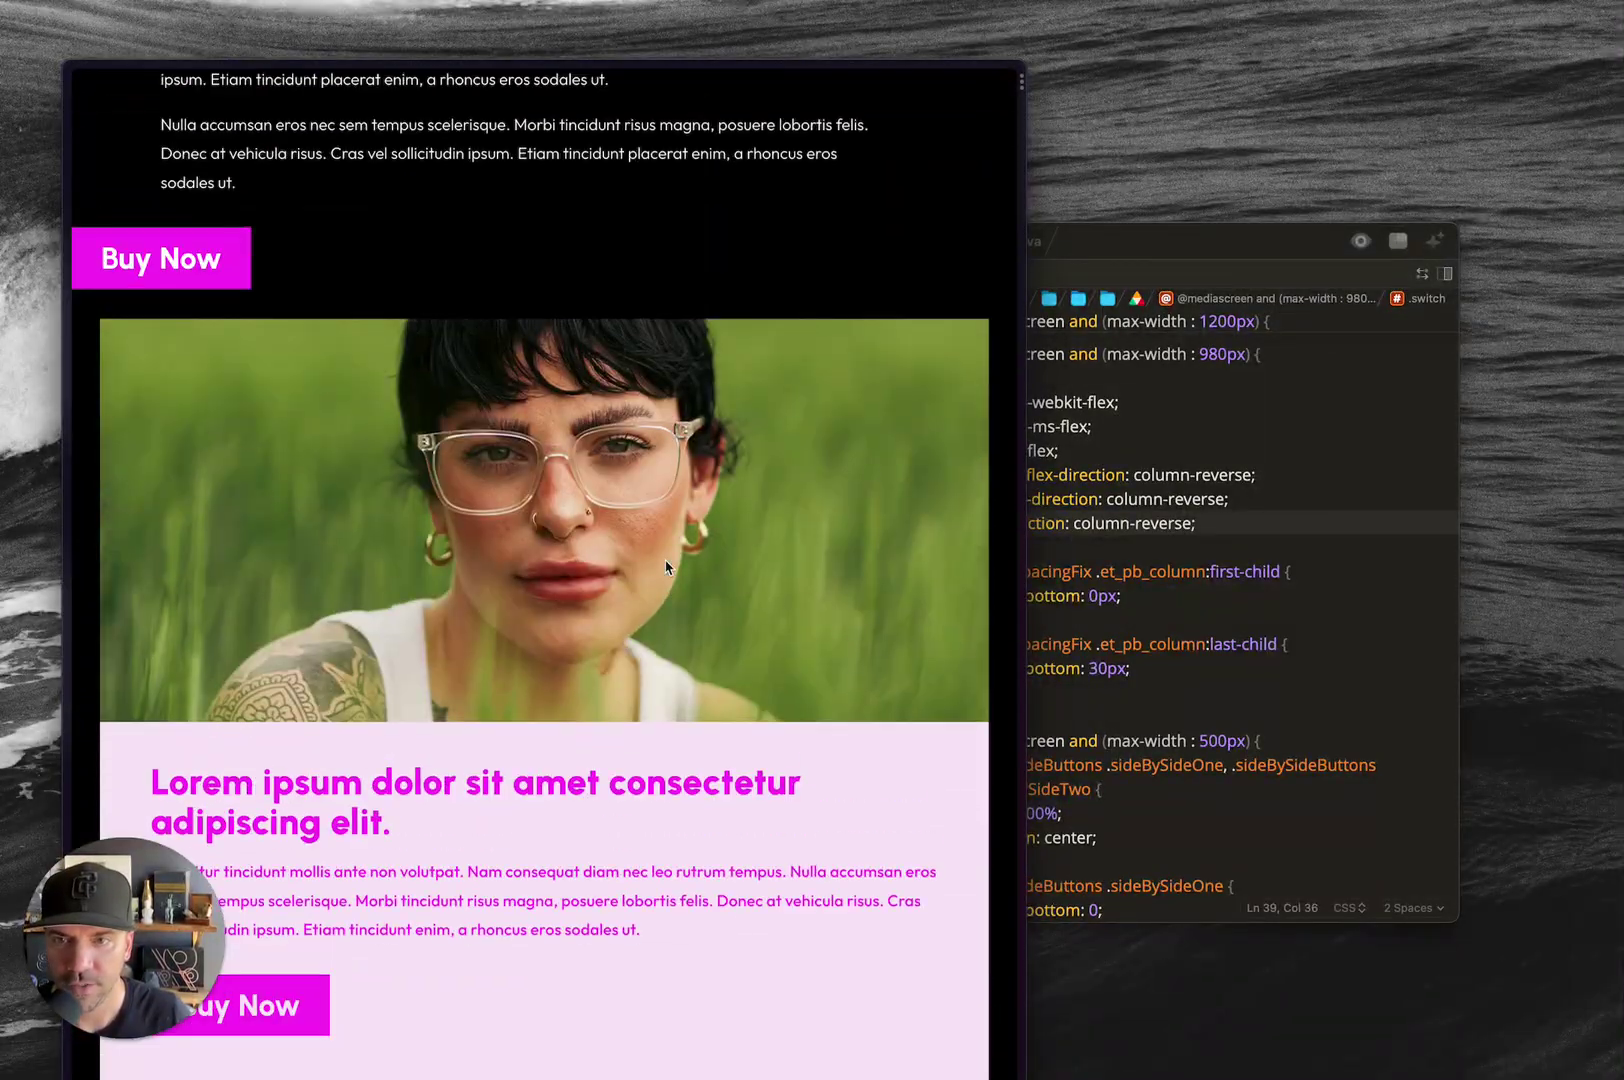
scroll(712, 555, down, 4)
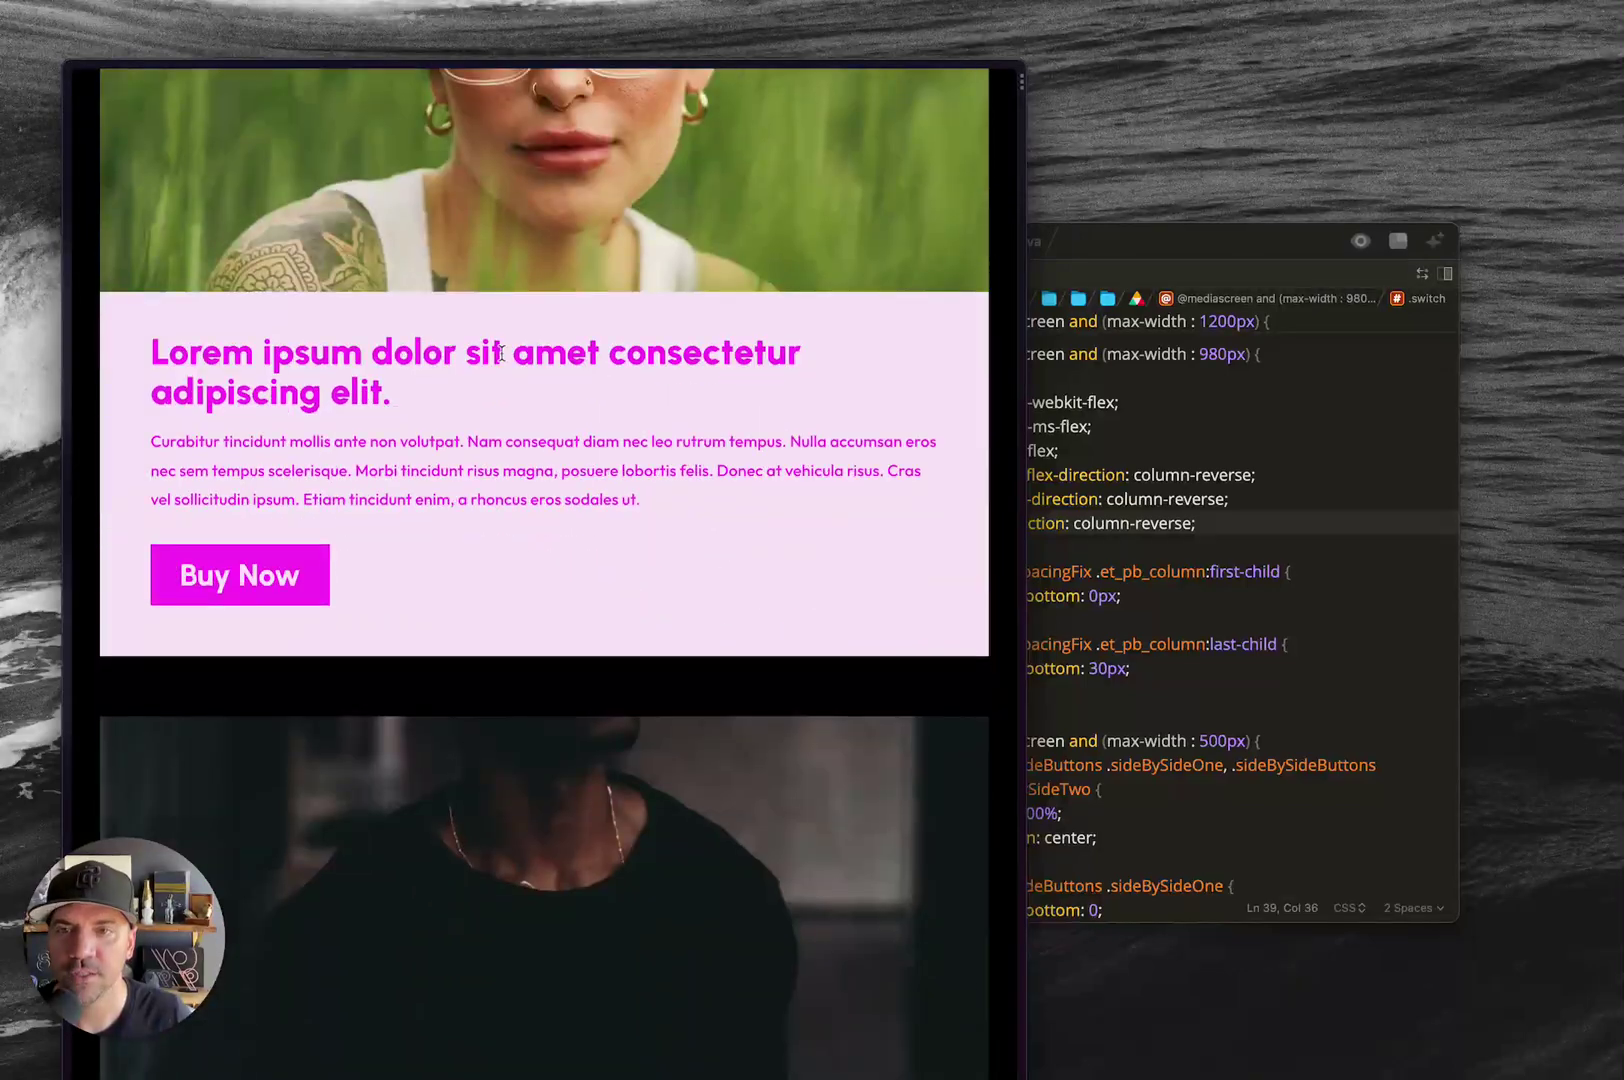
scroll(717, 562, down, 1)
scroll(717, 562, down, 5)
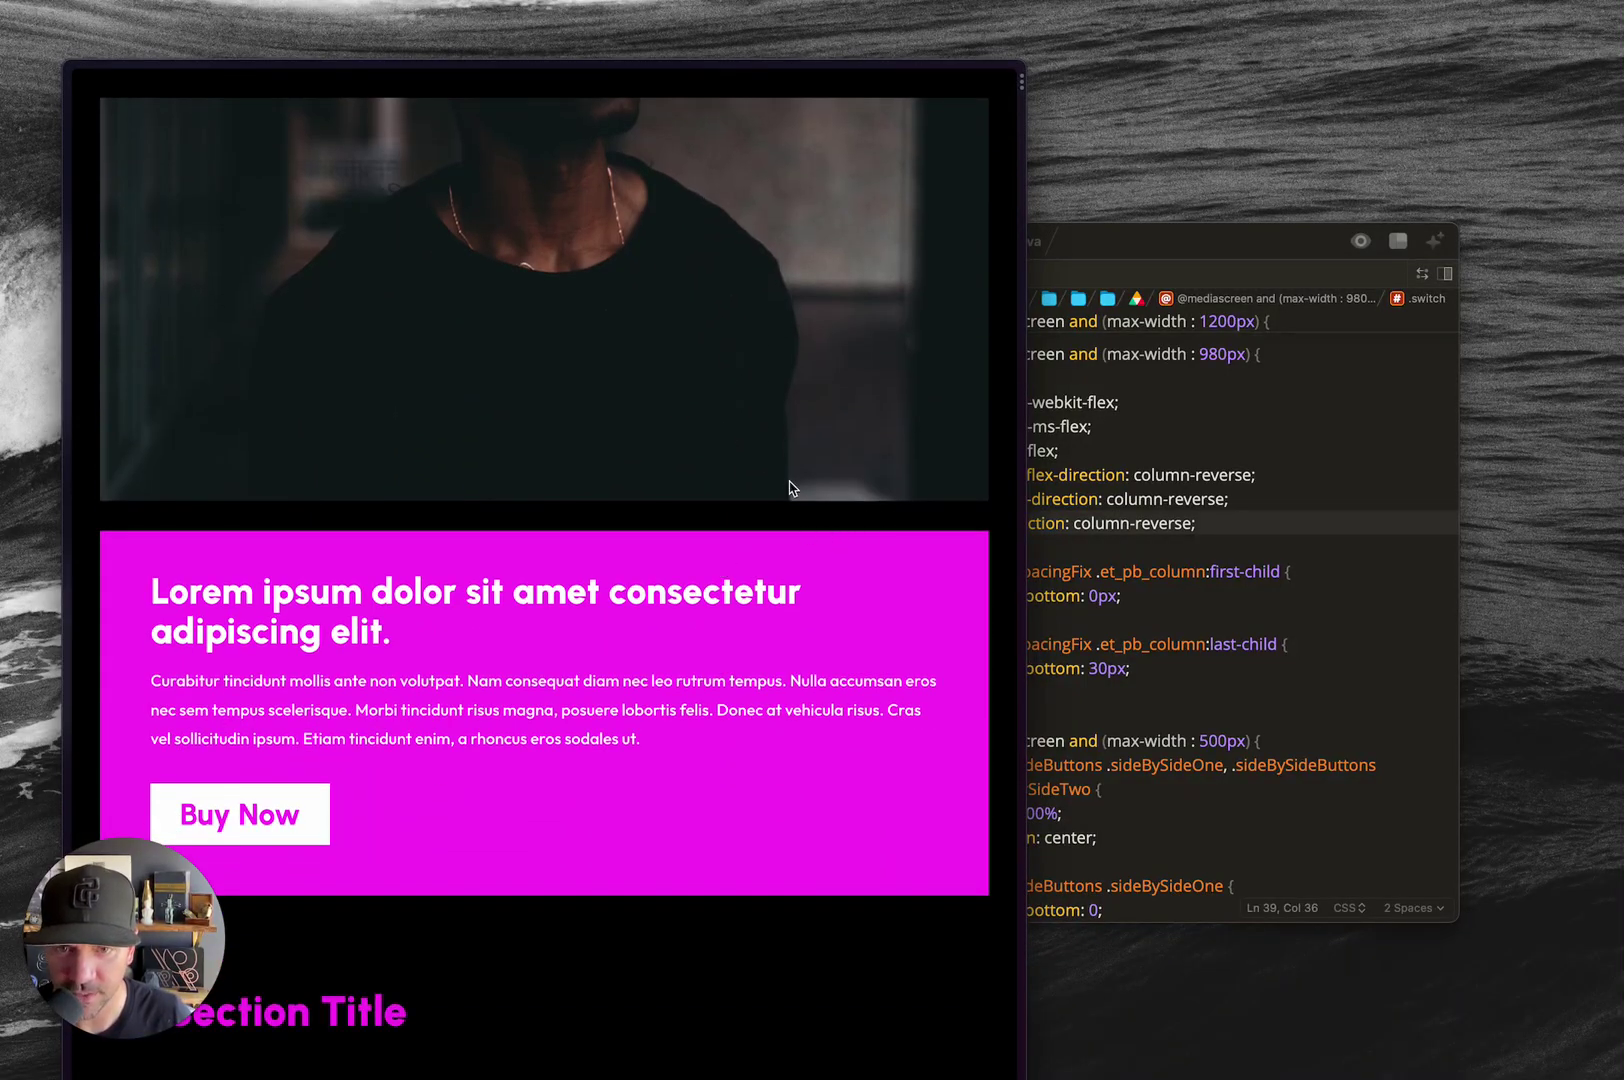
scroll(789, 488, up, 6)
scroll(804, 403, up, 2)
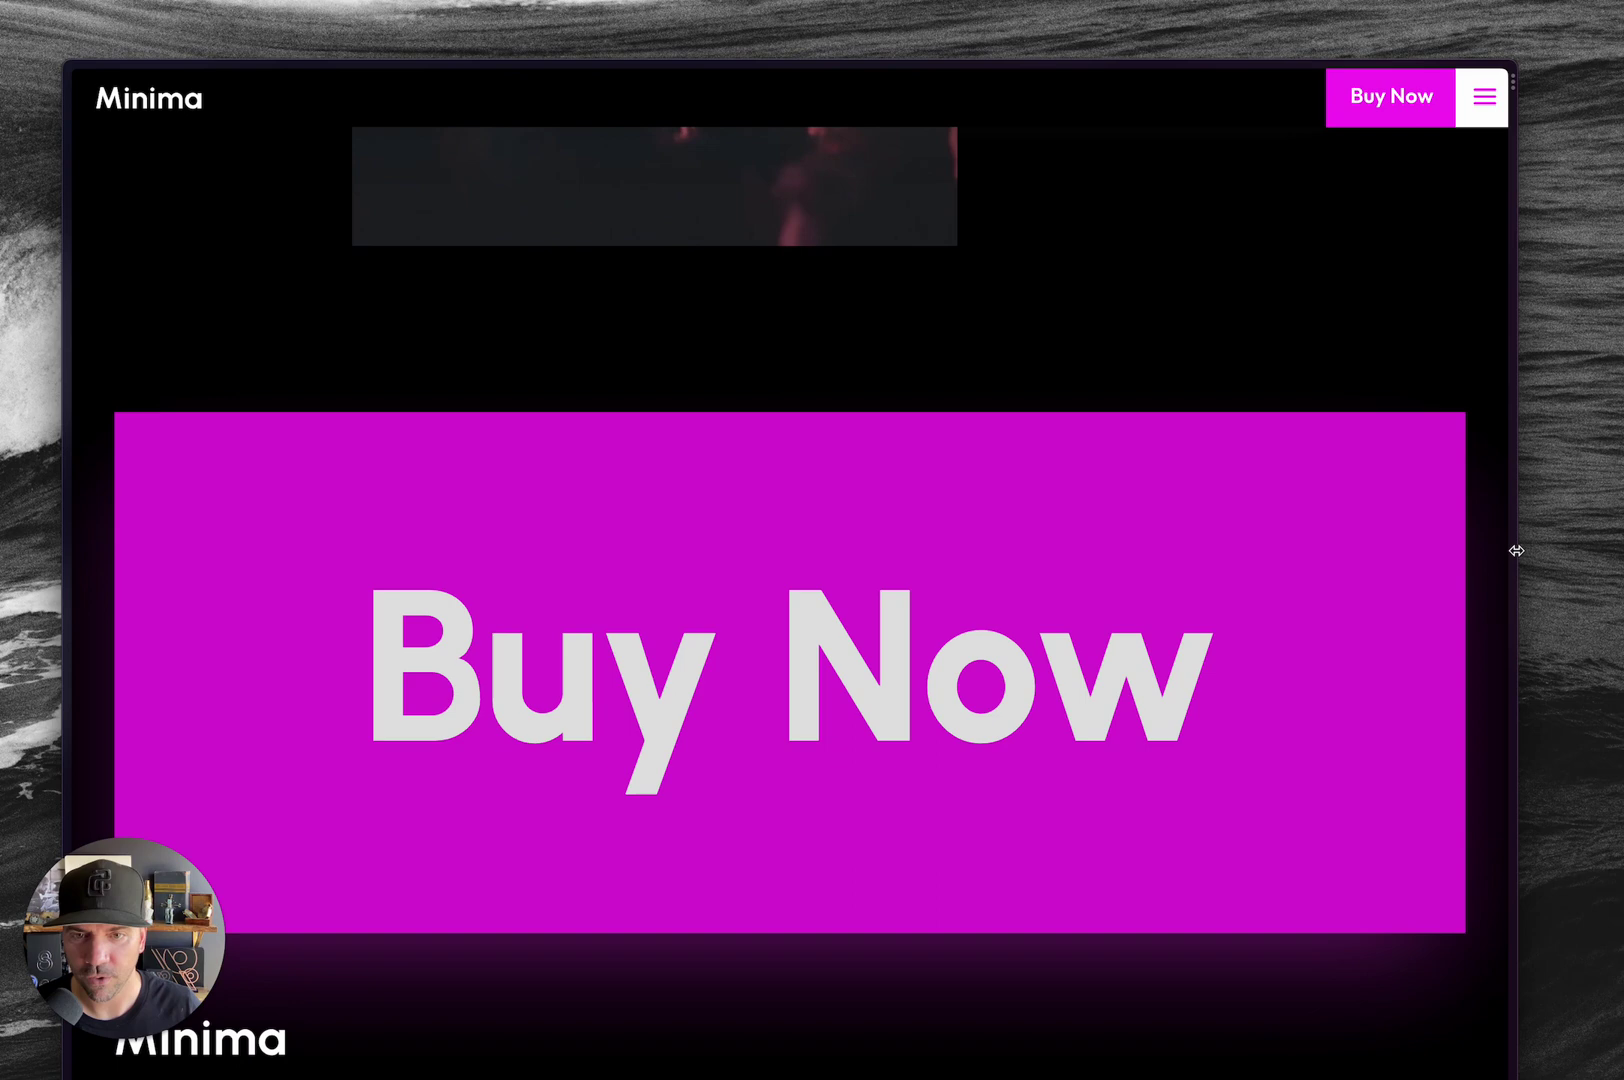
mouse_move(272, 303)
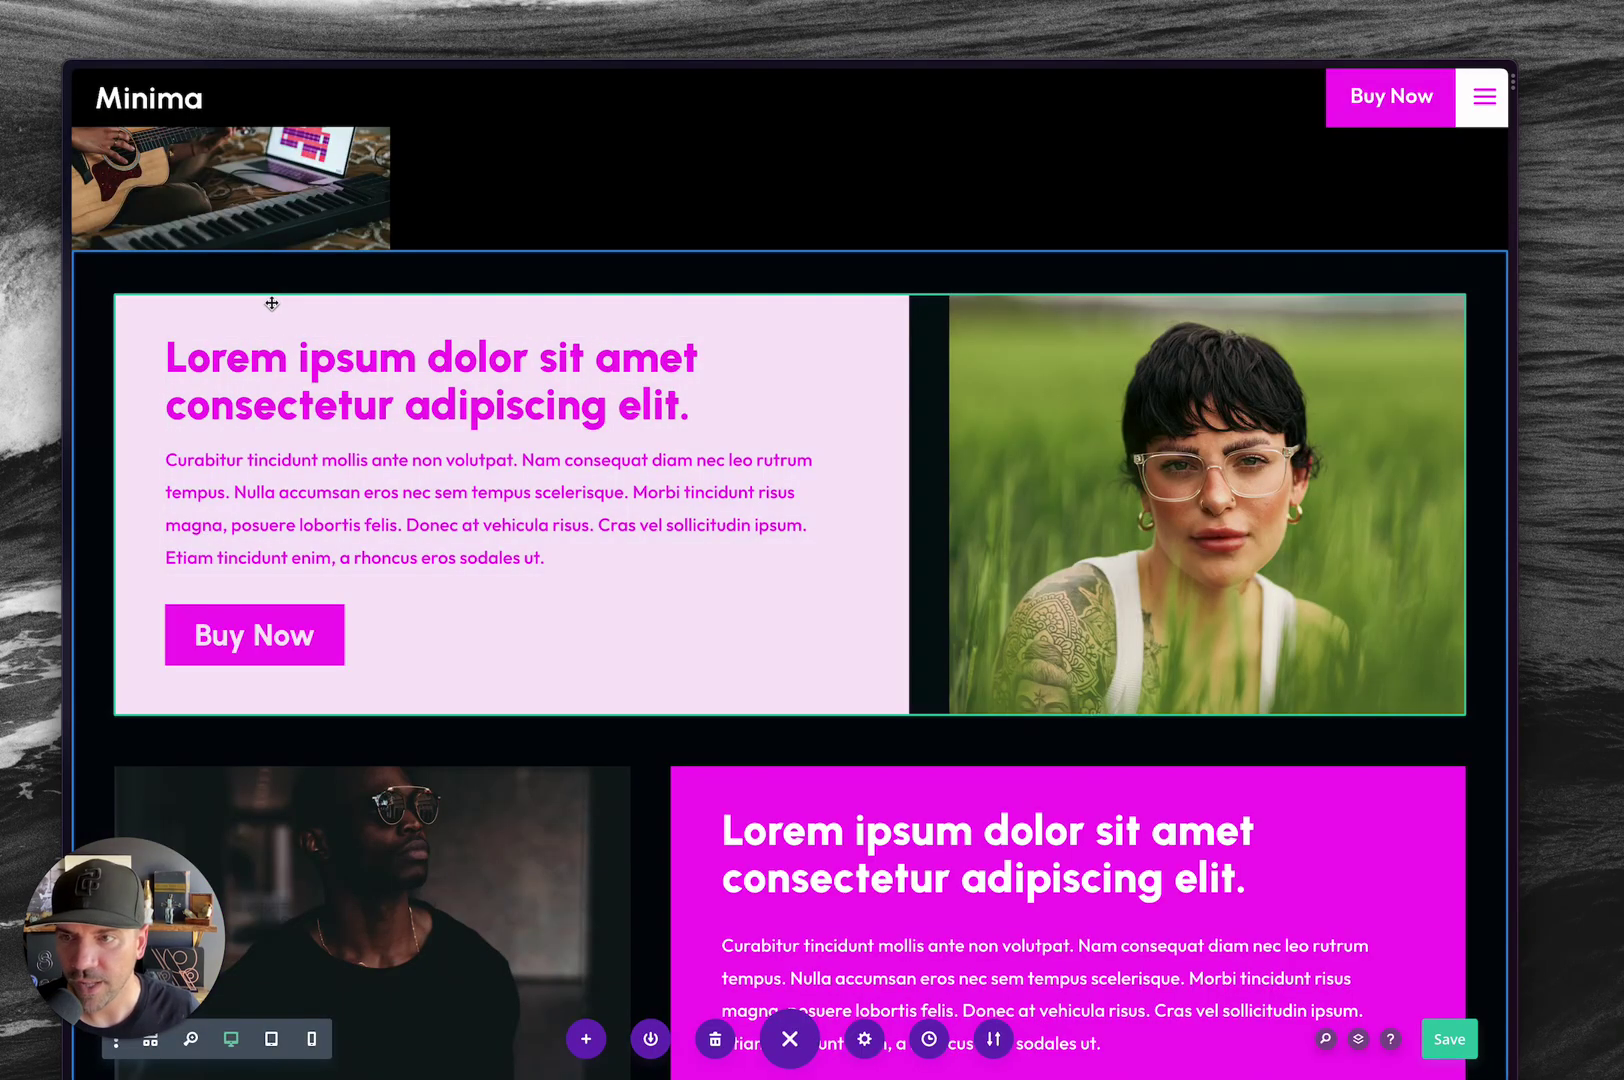
Extend the text-and-portrait row's CSS Class to 'switch spacingFix' and confirm the row settings
click(166, 275)
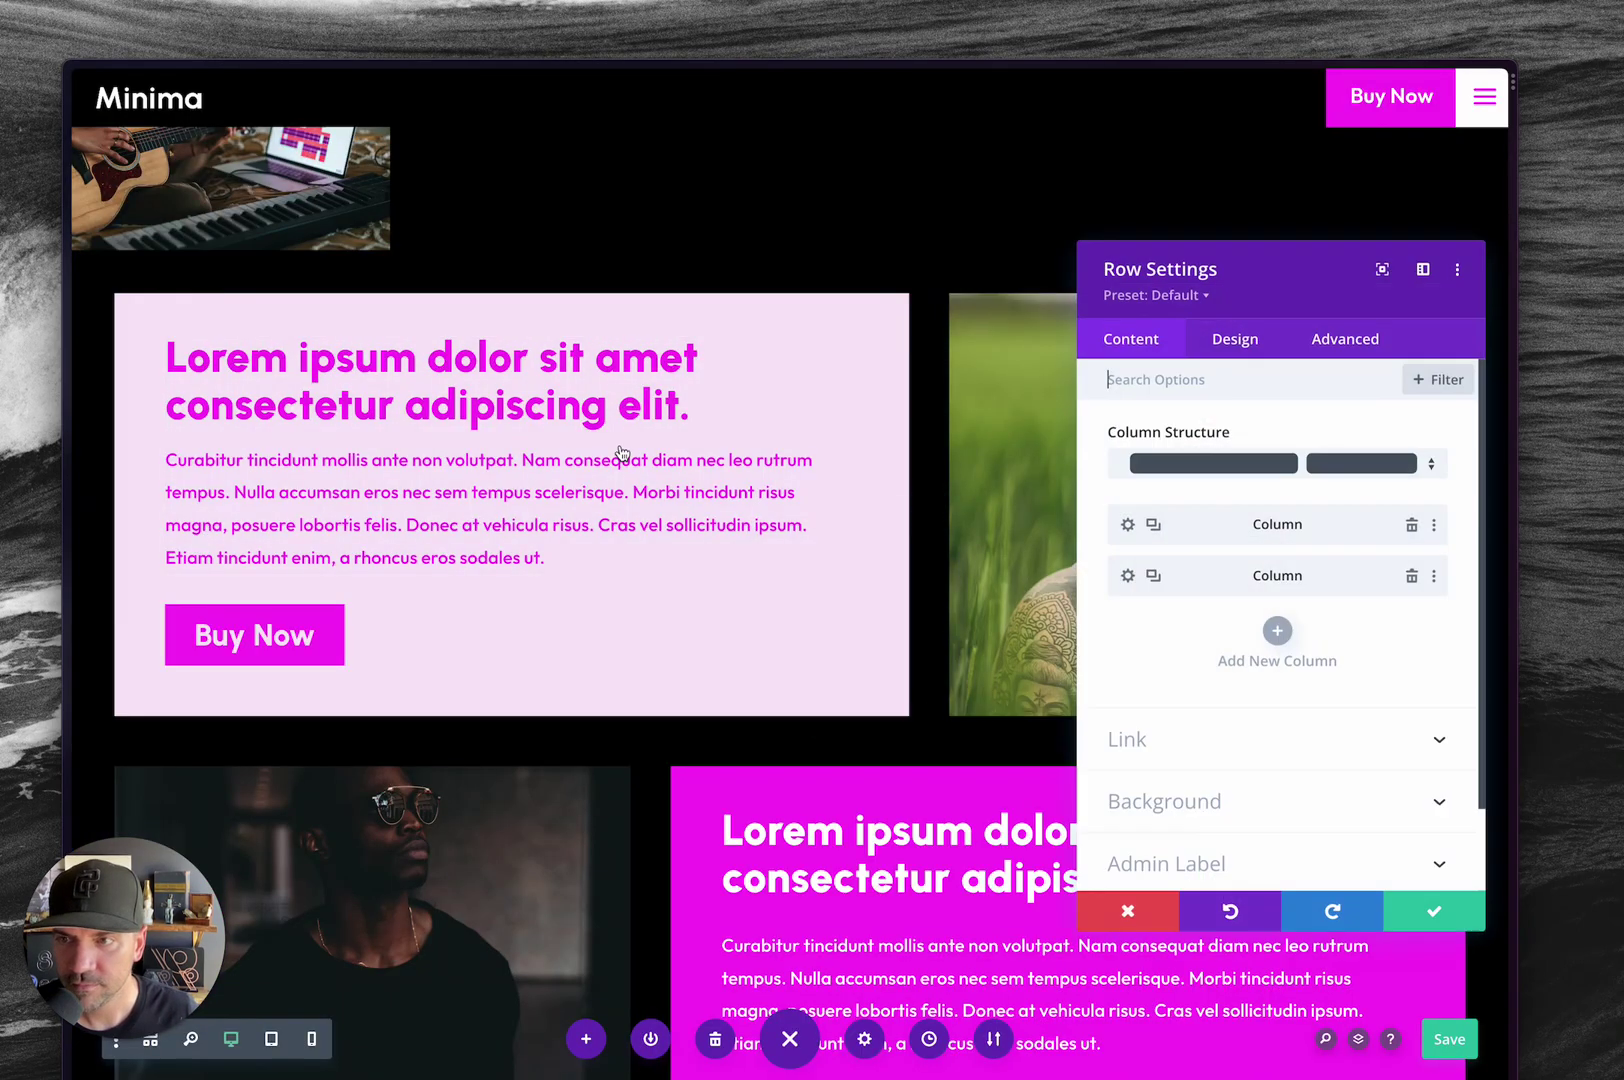
click(1344, 341)
click(1242, 434)
text(switch)
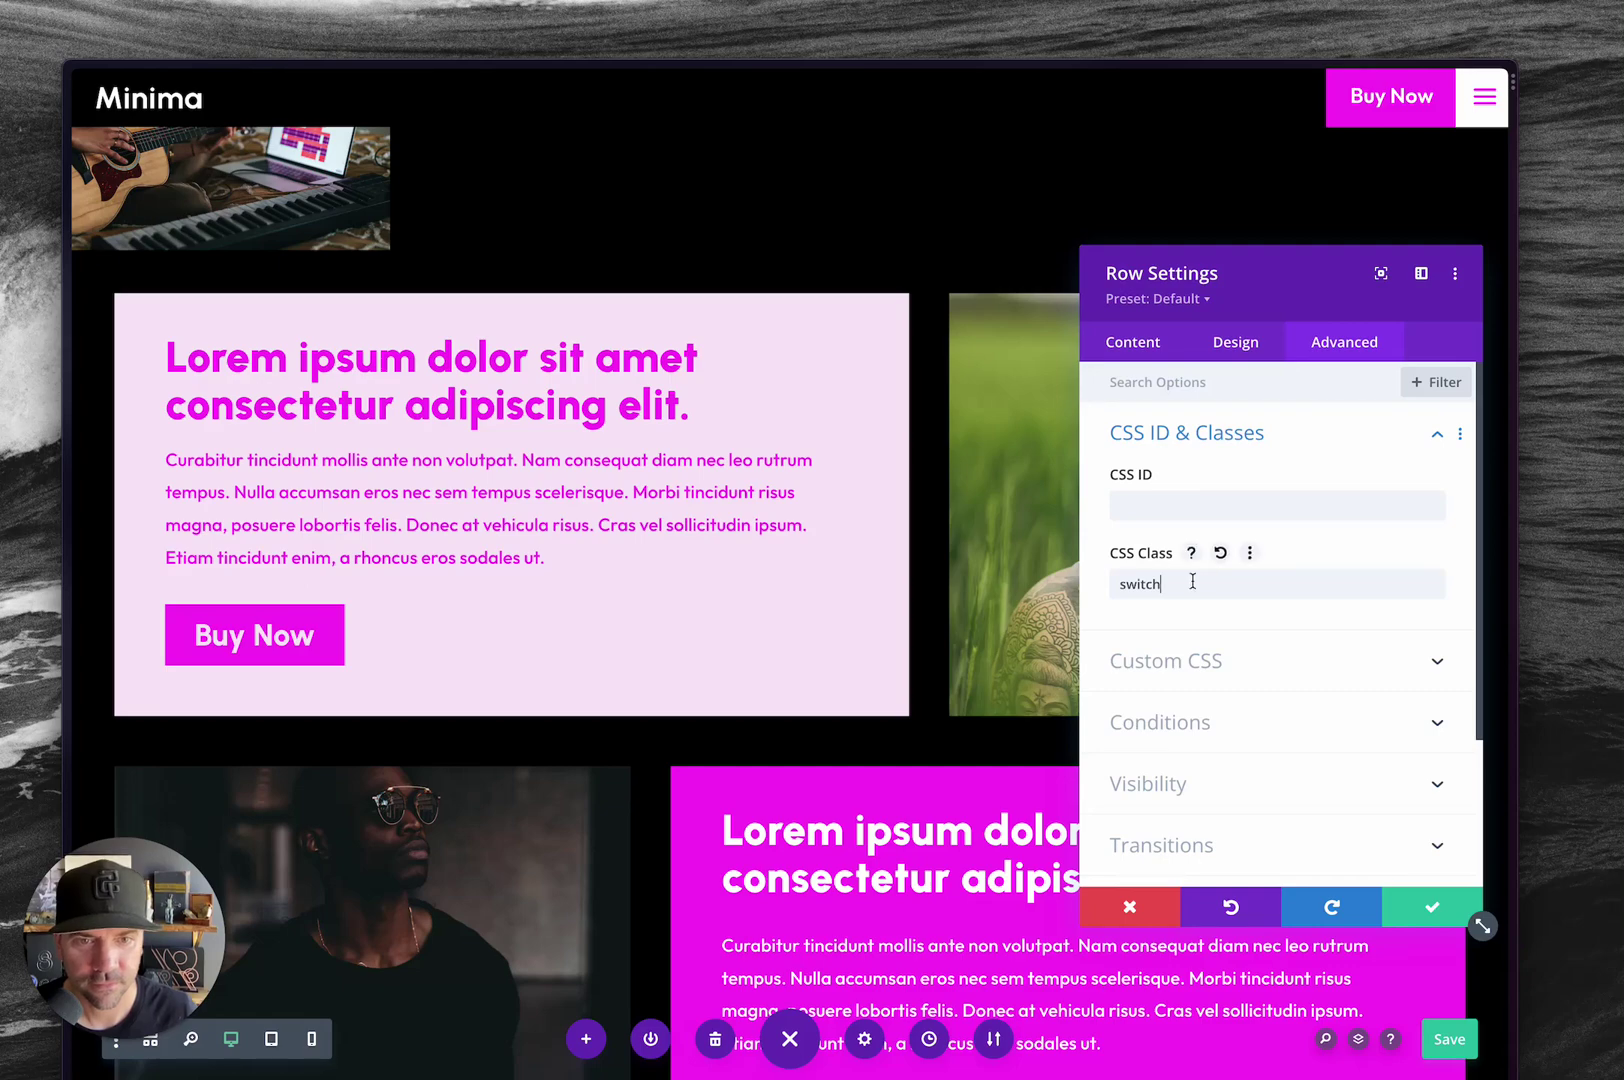
click(1185, 589)
text(spacingFix)
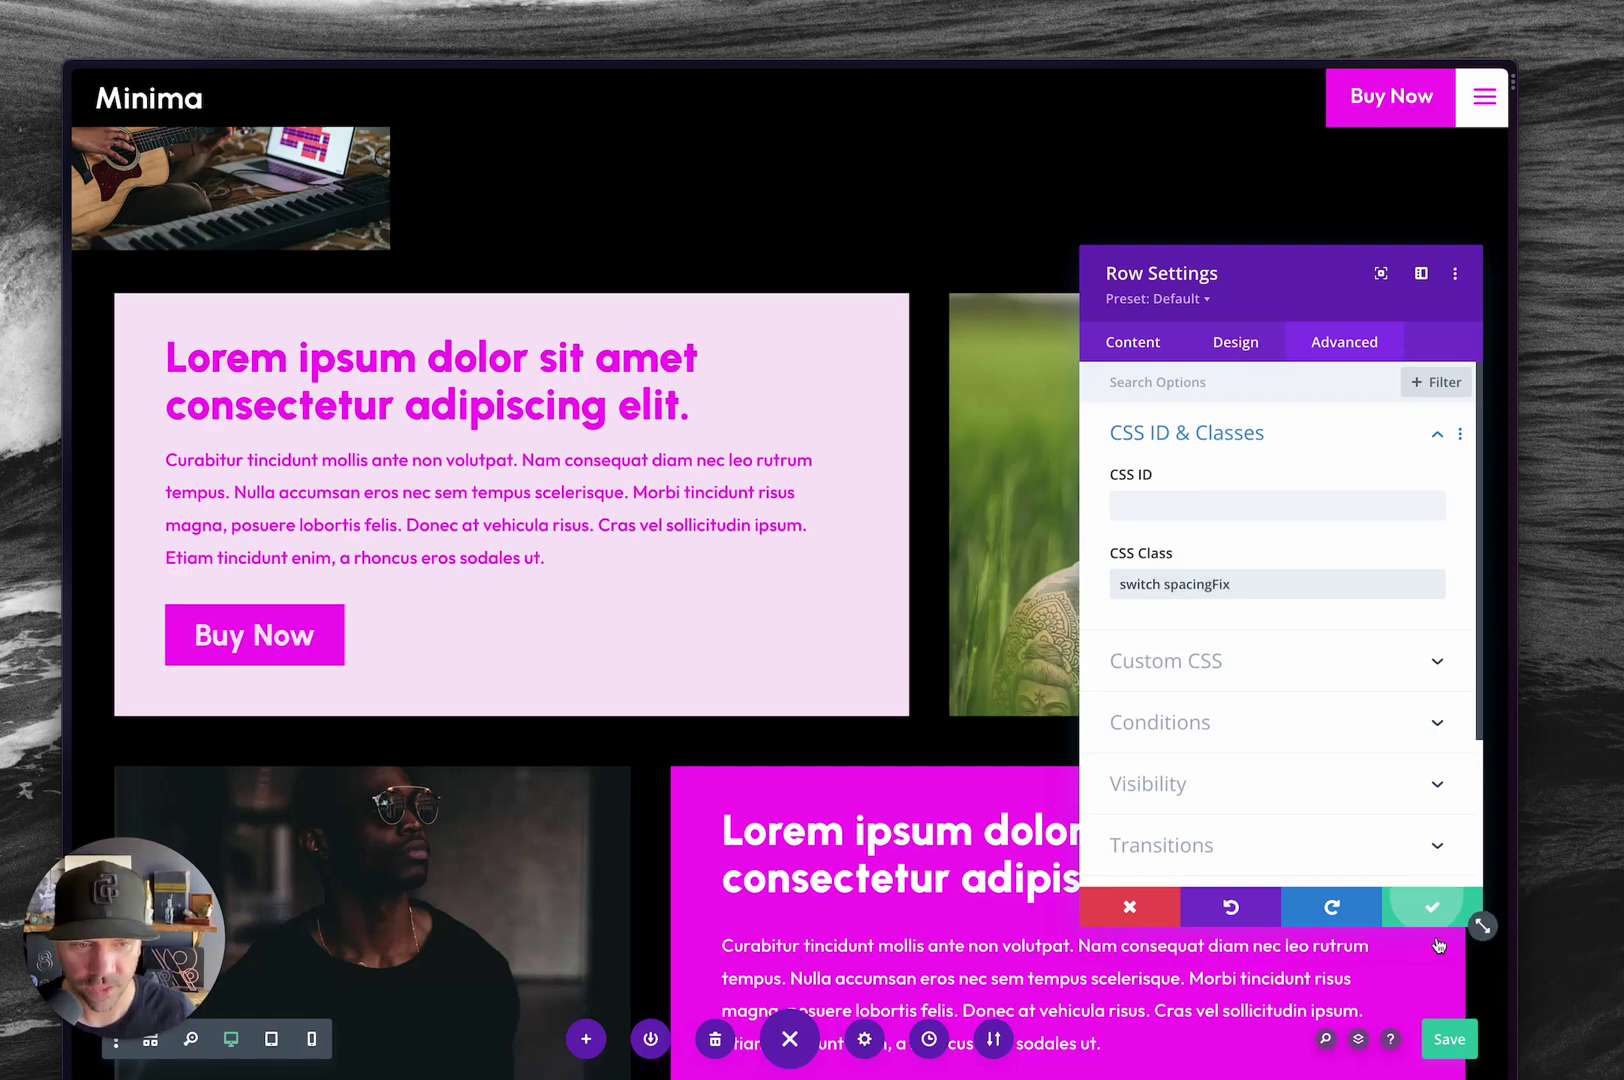
click(1431, 906)
Cycle through the open windows past the code editor to the live Minima page
key(super+Tab)
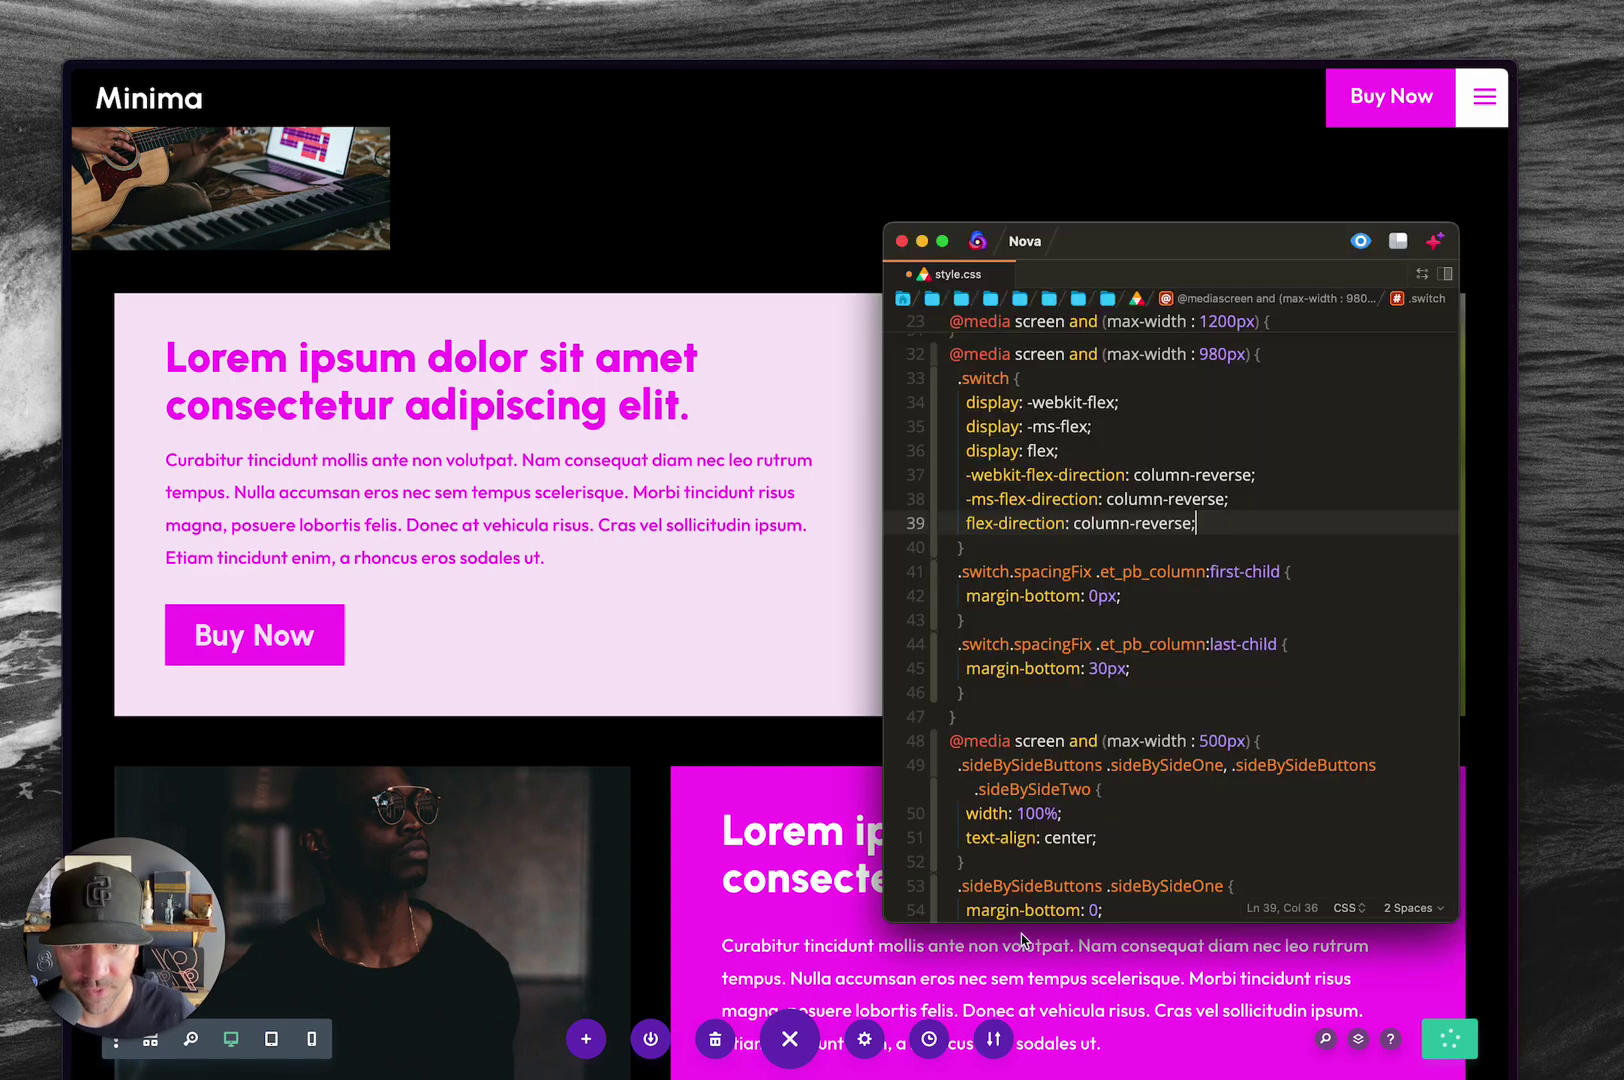
key(super+Tab)
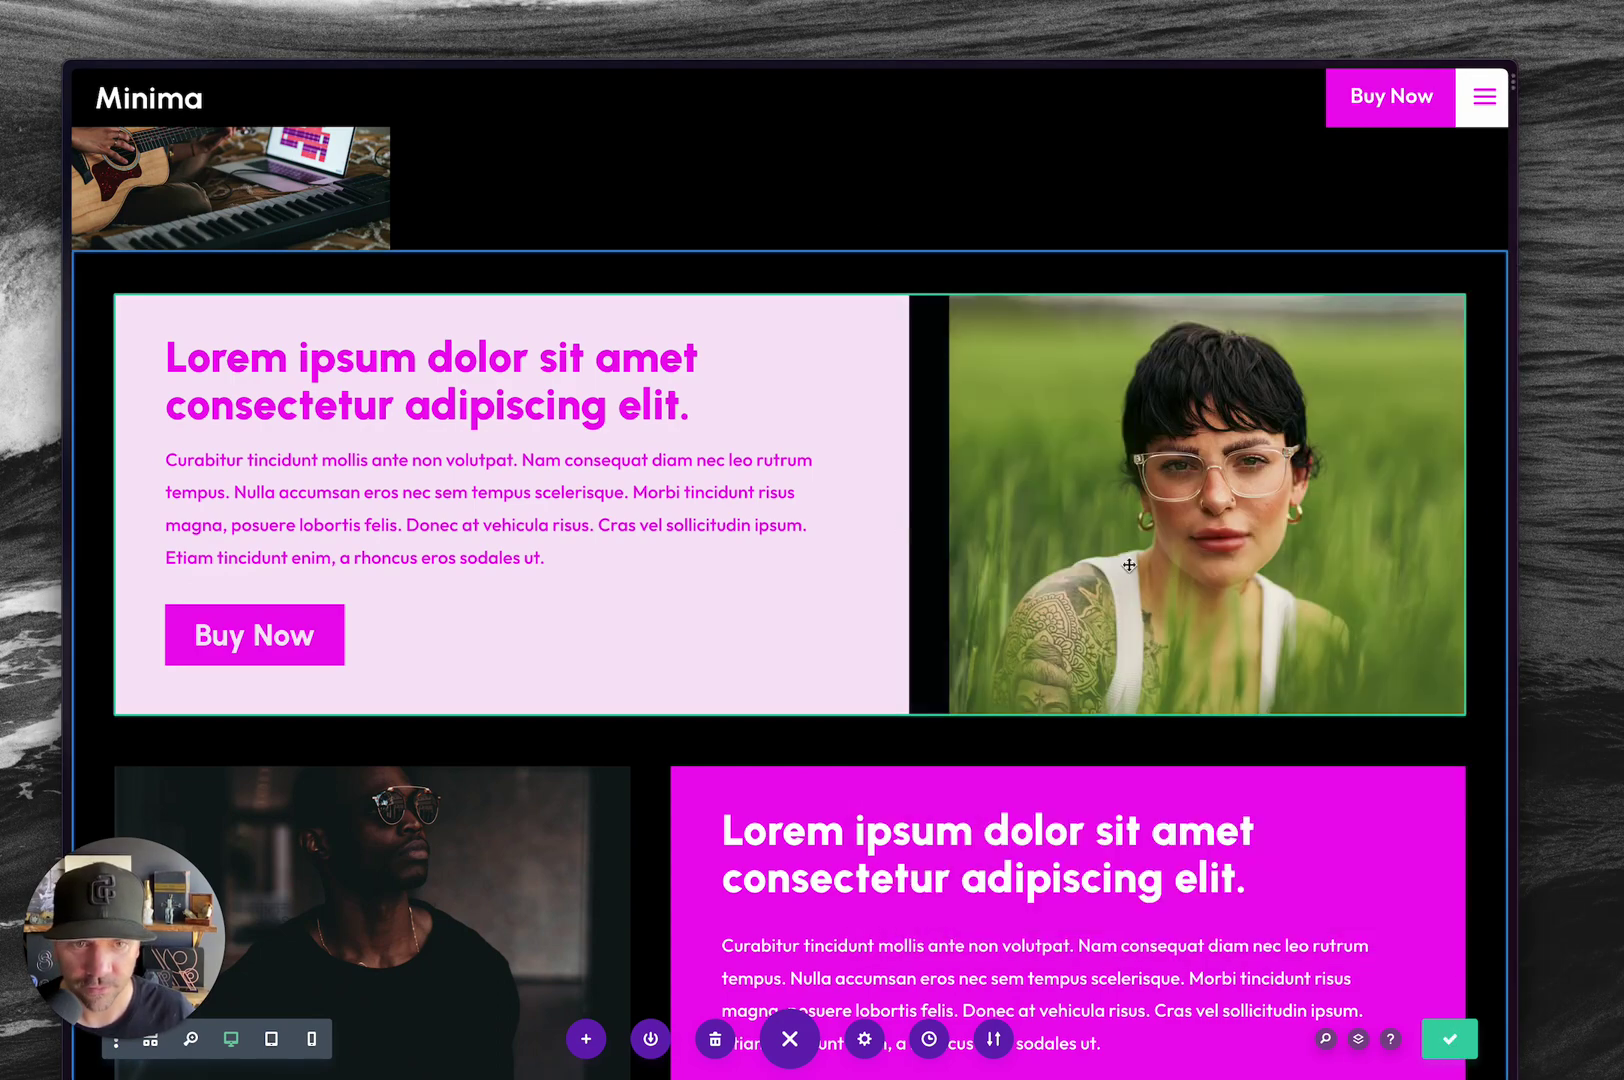
key(super+Tab)
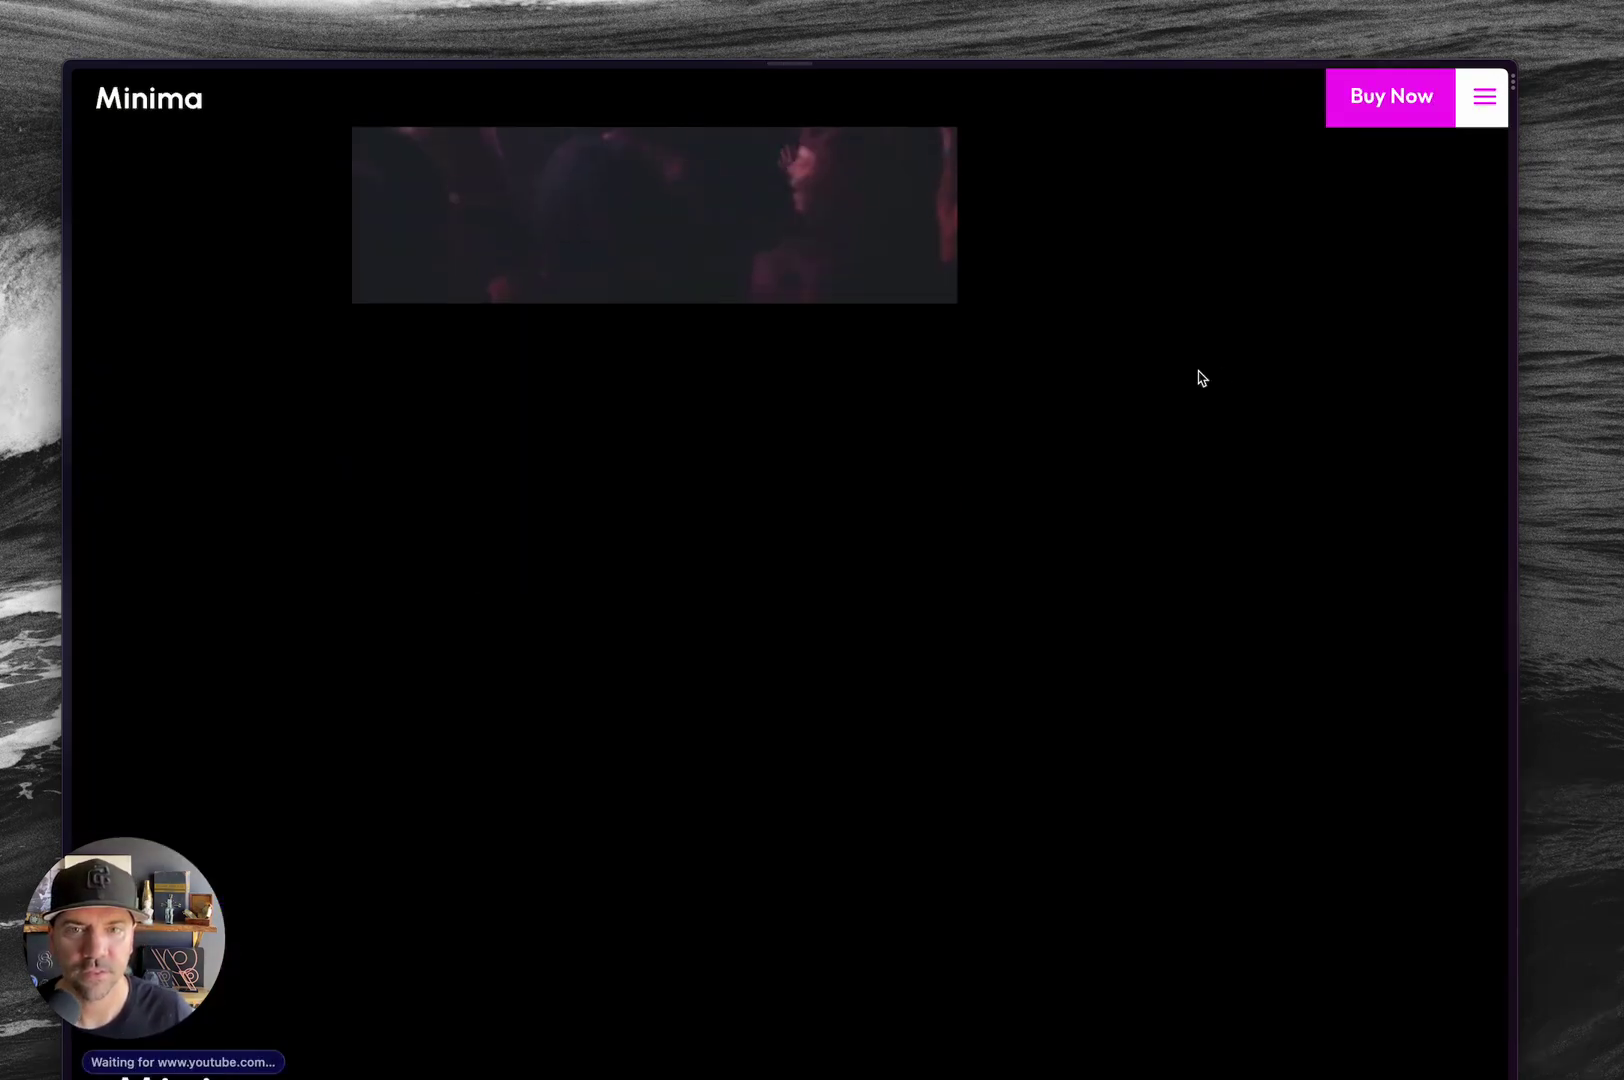
scroll(1389, 393, up, 4)
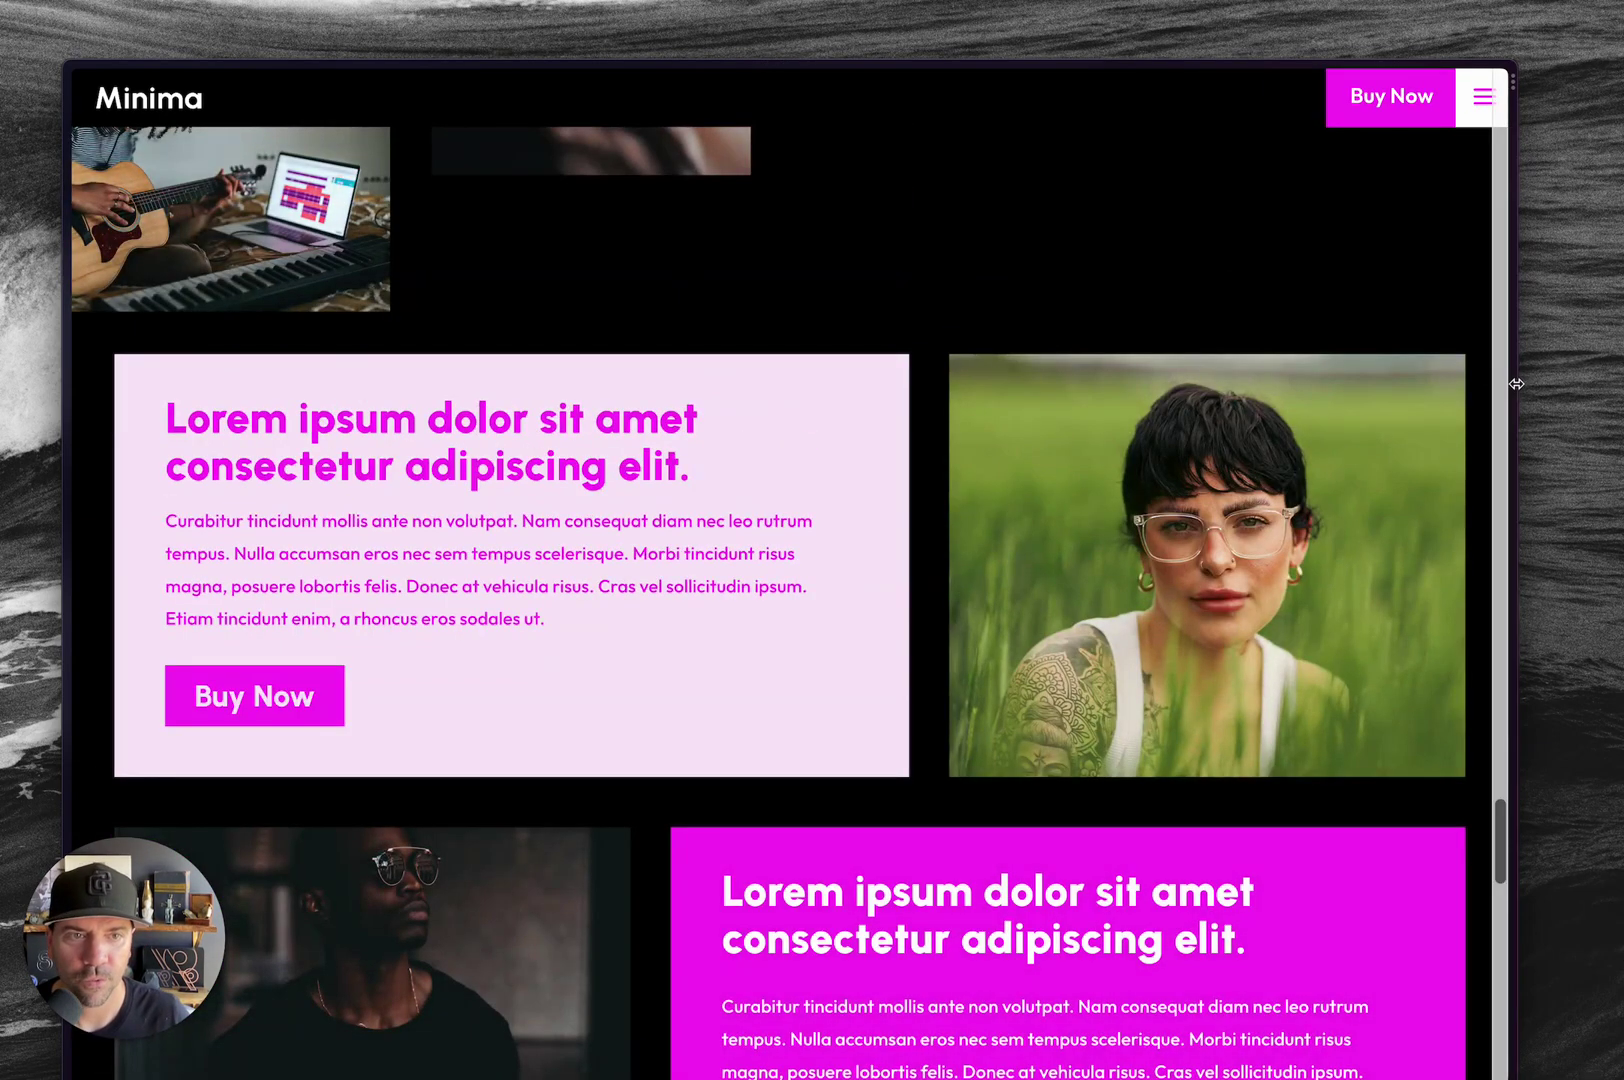
drag(1514, 380, 964, 384)
scroll(603, 582, down, 10)
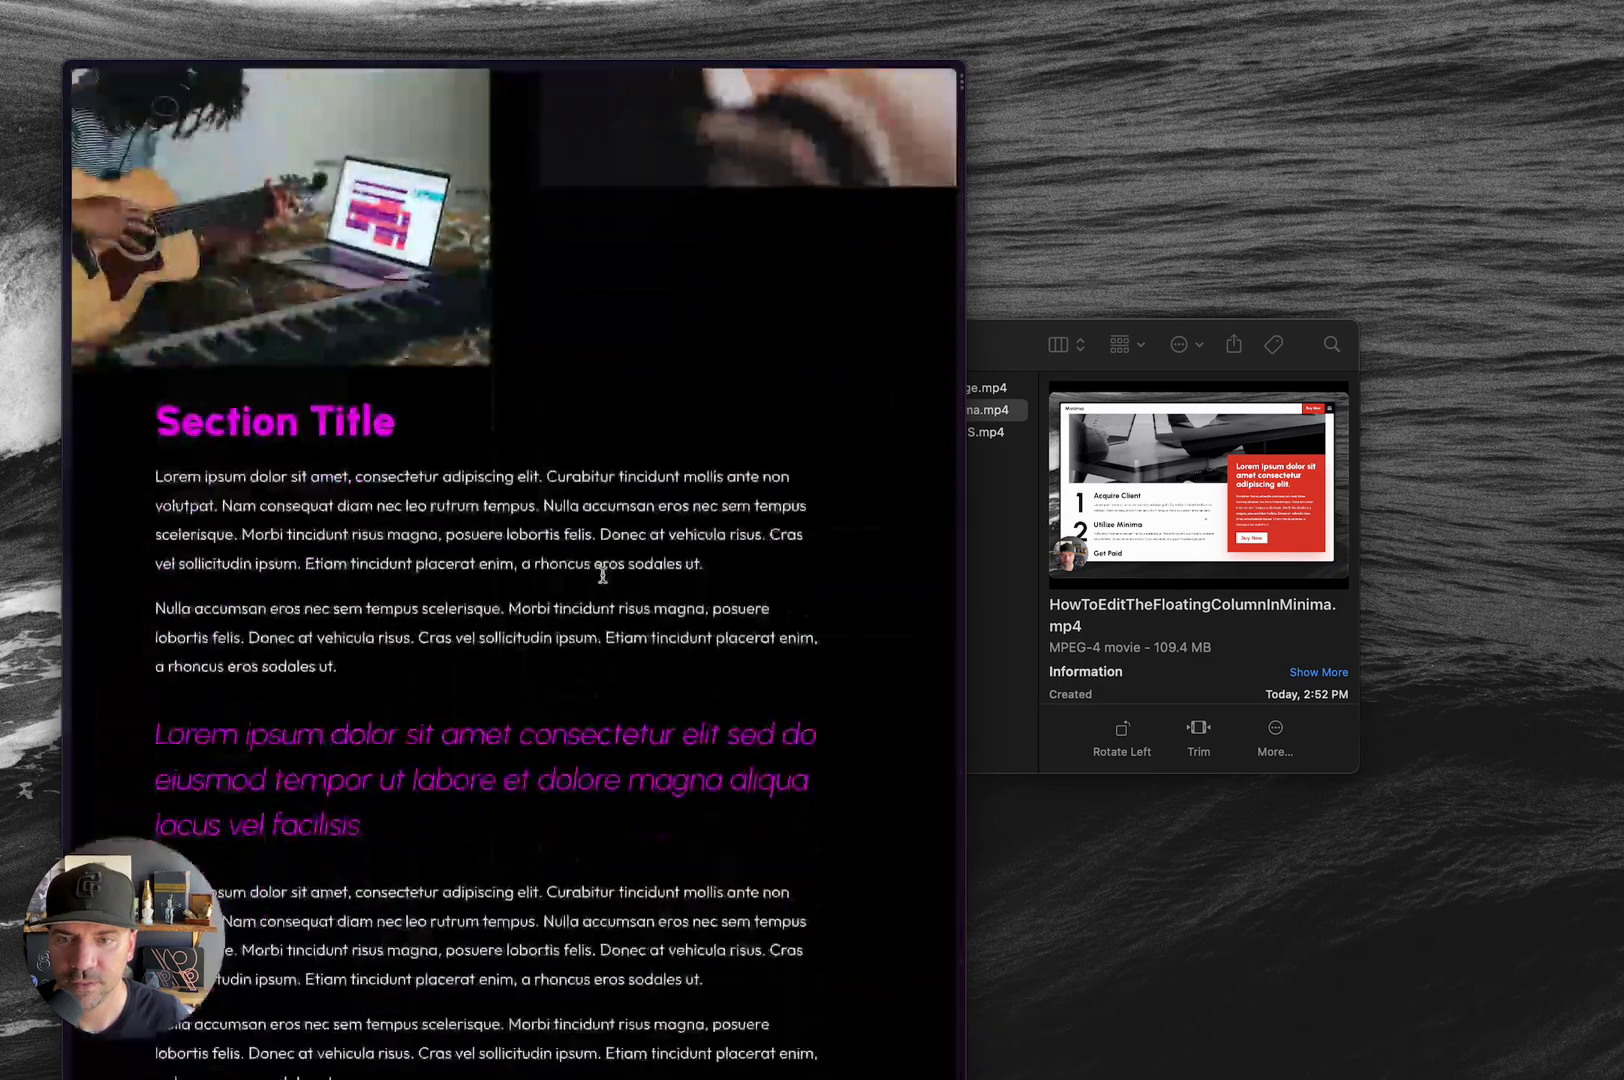
scroll(599, 608, down, 10)
scroll(594, 638, down, 3)
scroll(608, 635, down, 3)
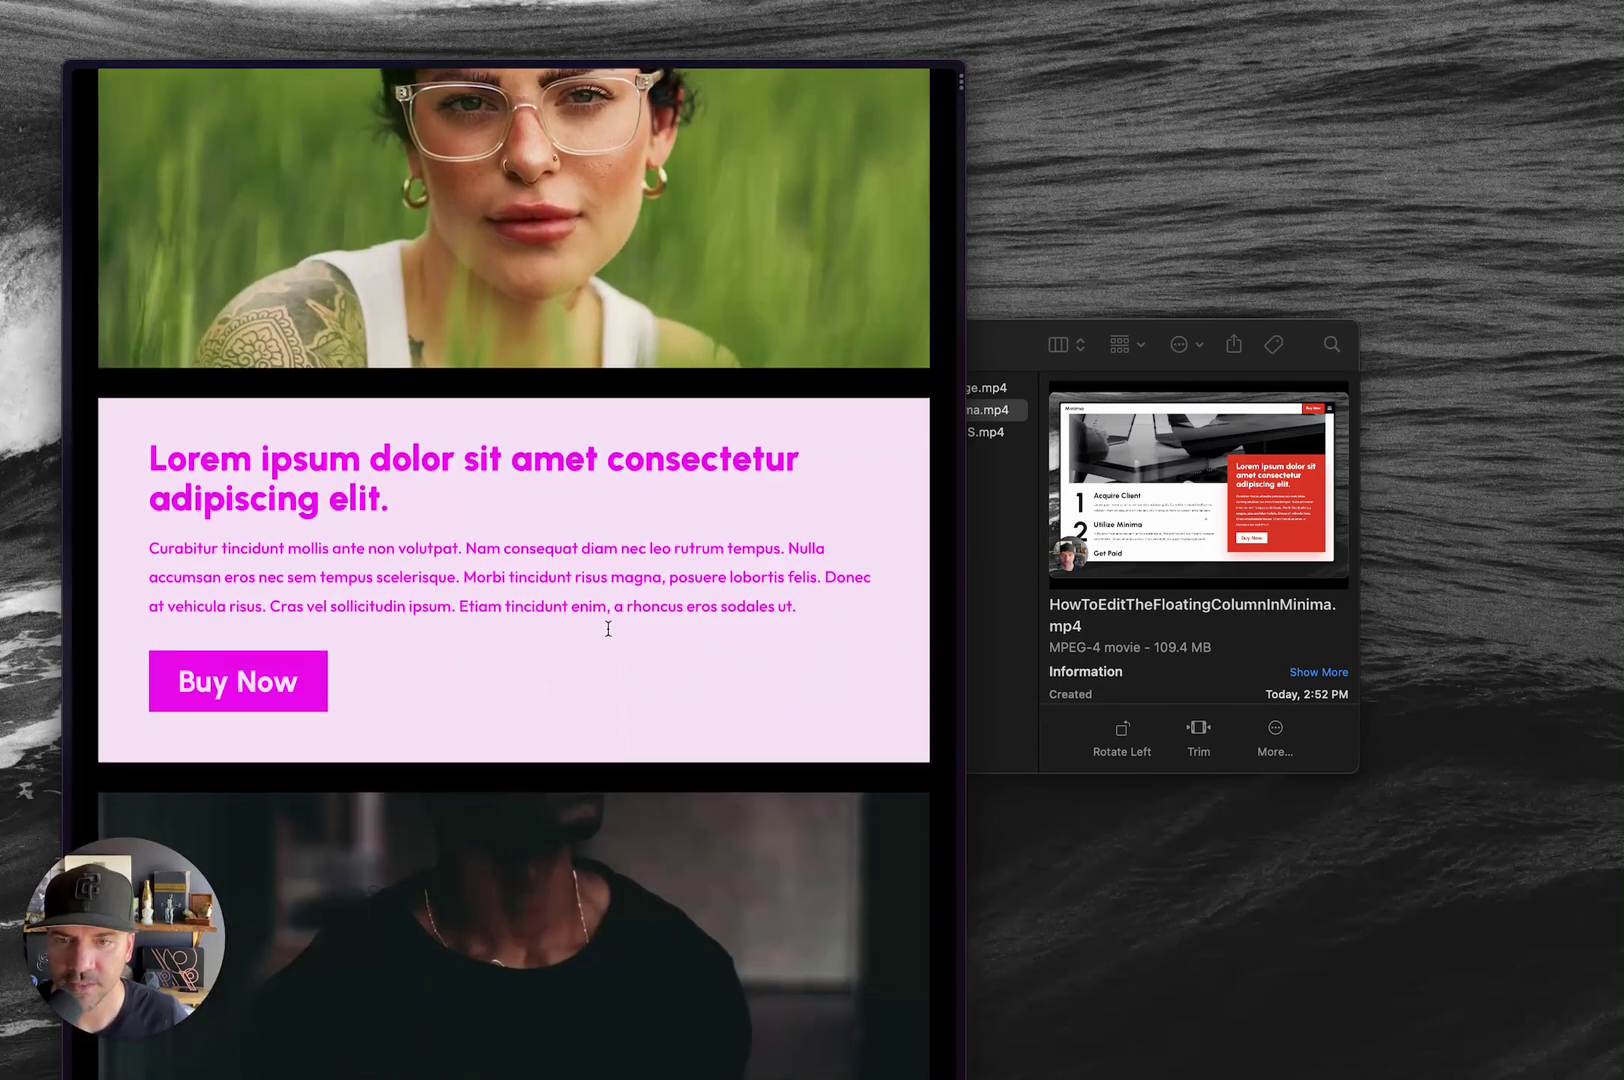
scroll(605, 629, up, 2)
drag(967, 641, 1531, 634)
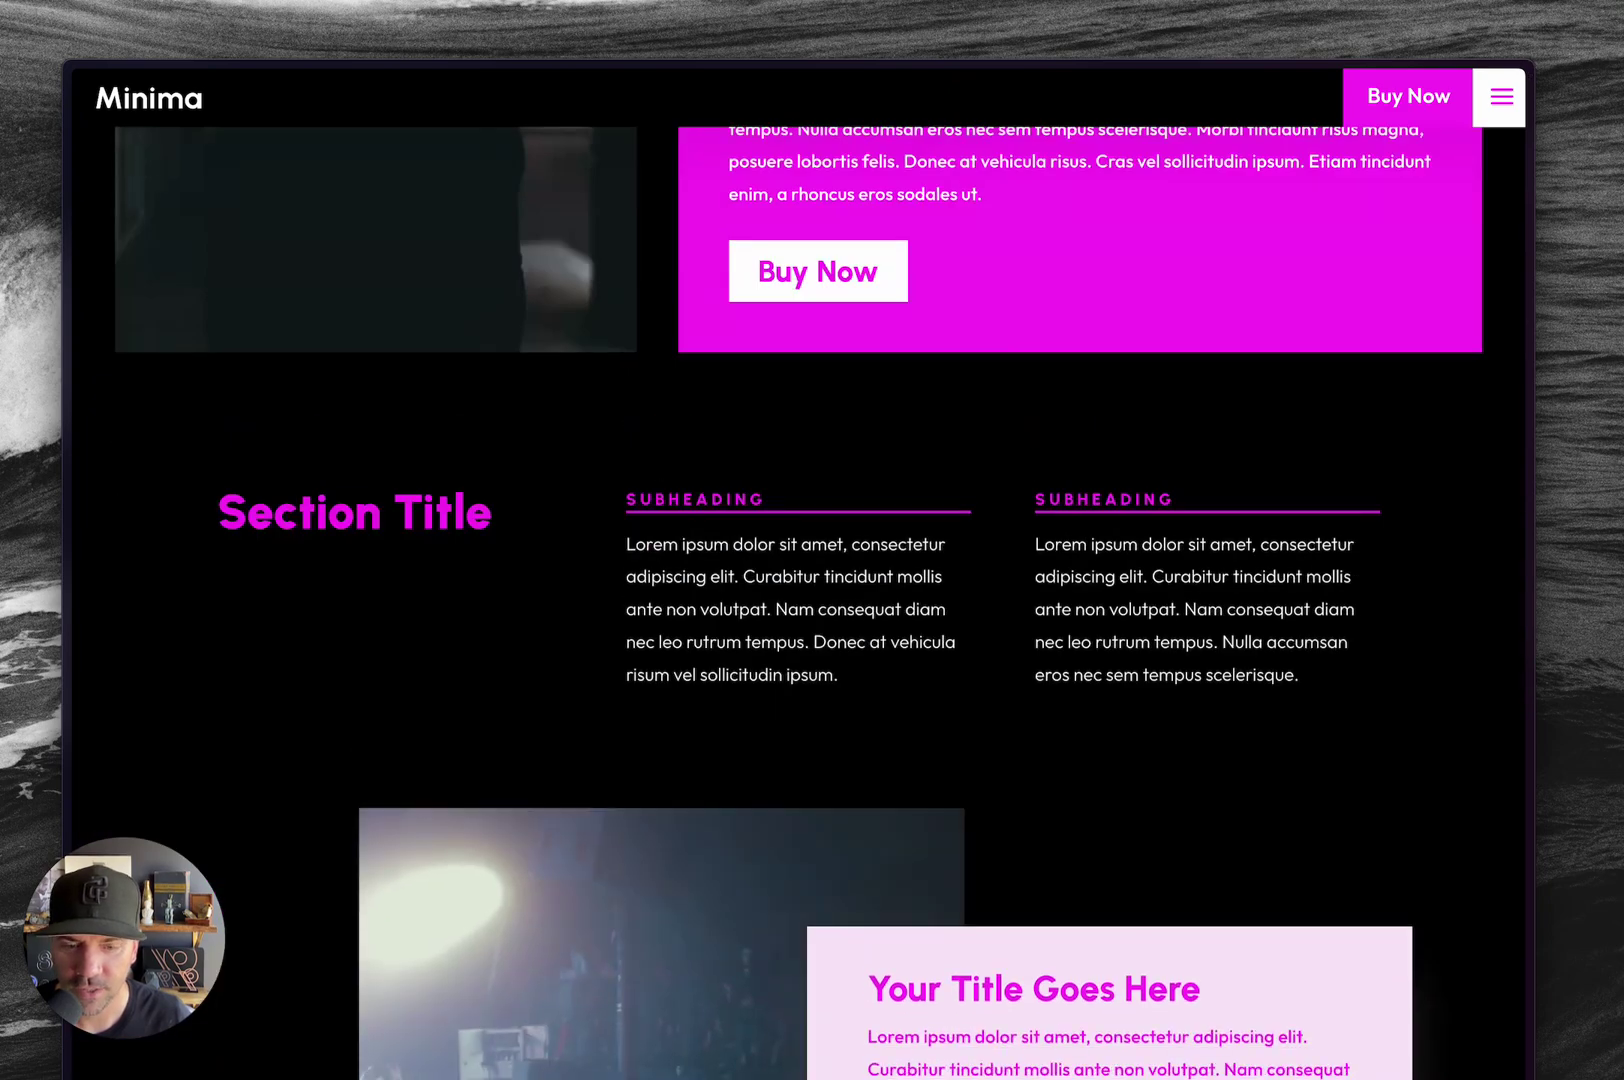
In style.css, highlight the .switch column-reverse rule and then the spacingFix margin rules
key(super+Tab)
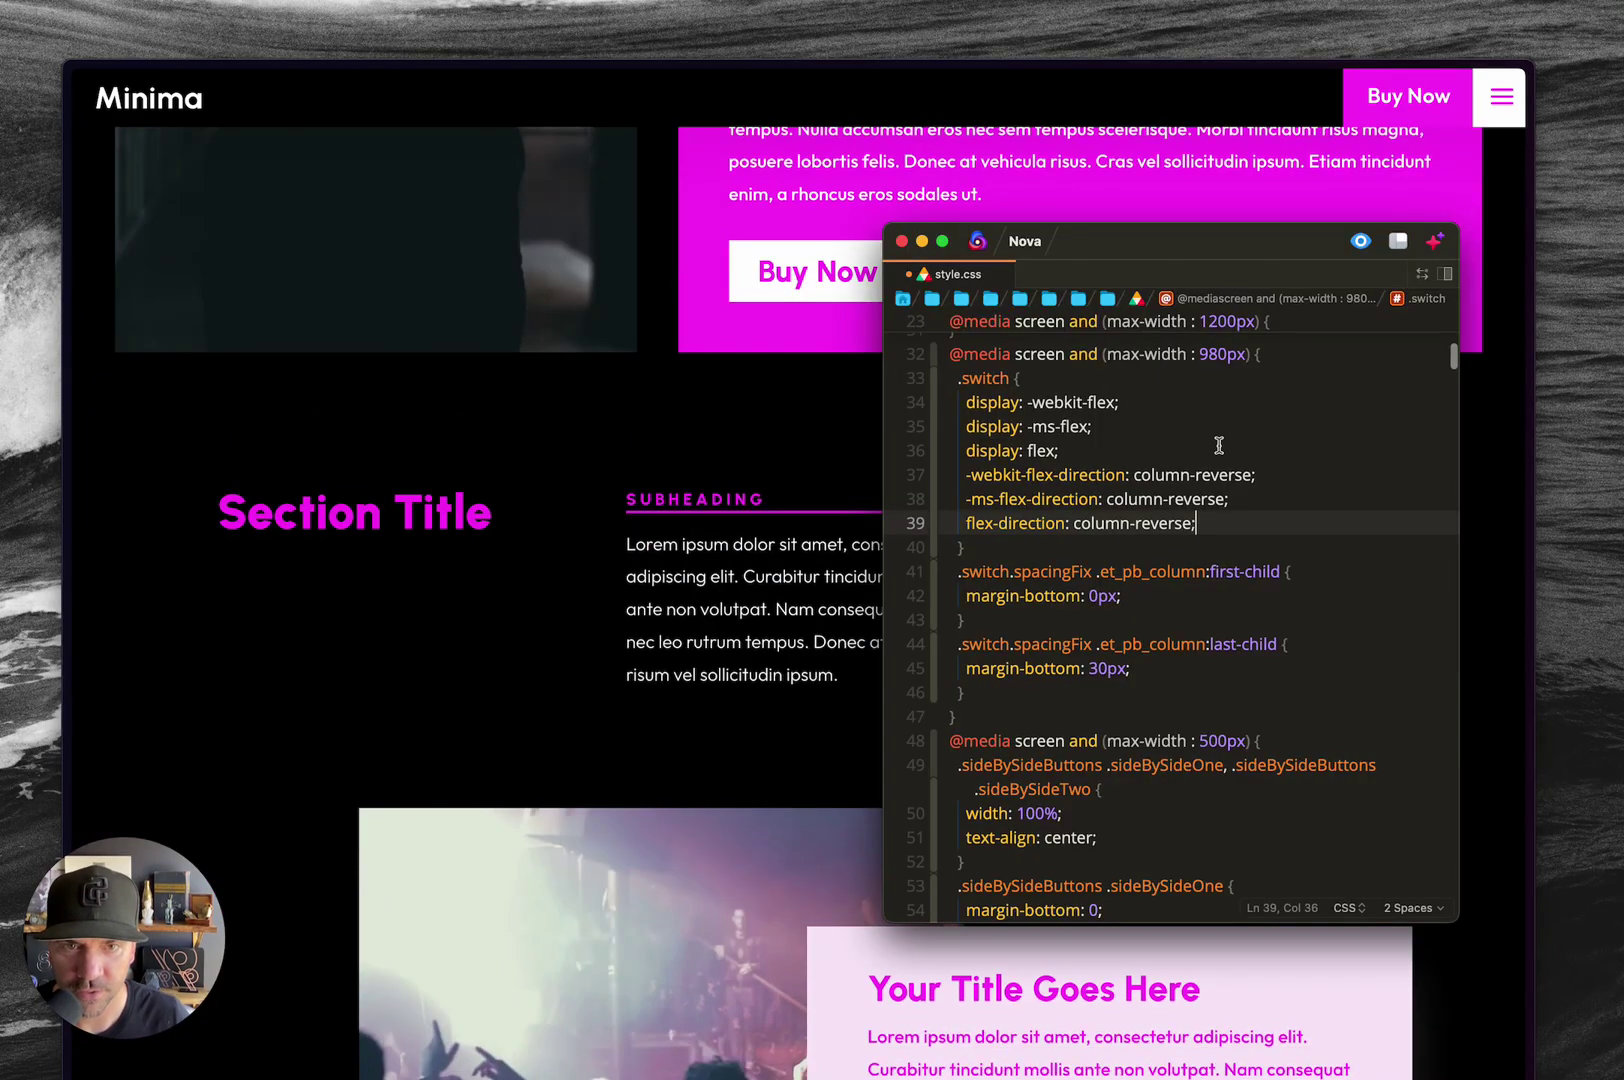
scroll(1368, 435, up, 1)
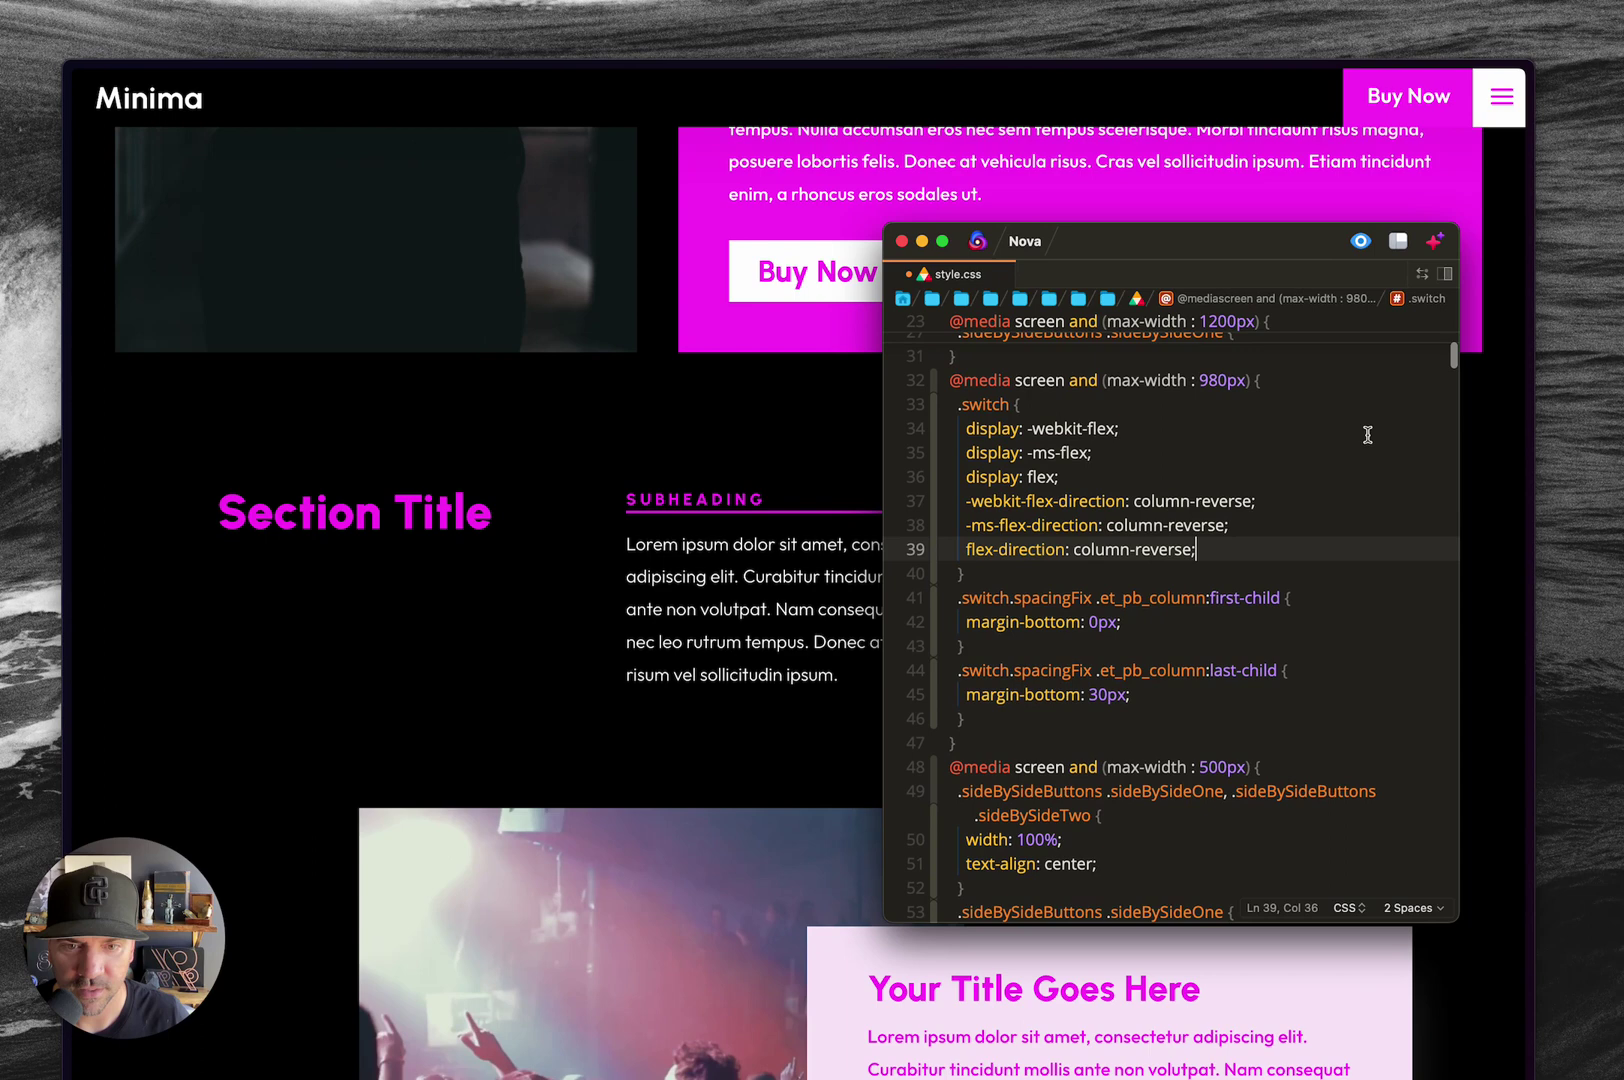
scroll(1368, 435, up, 1)
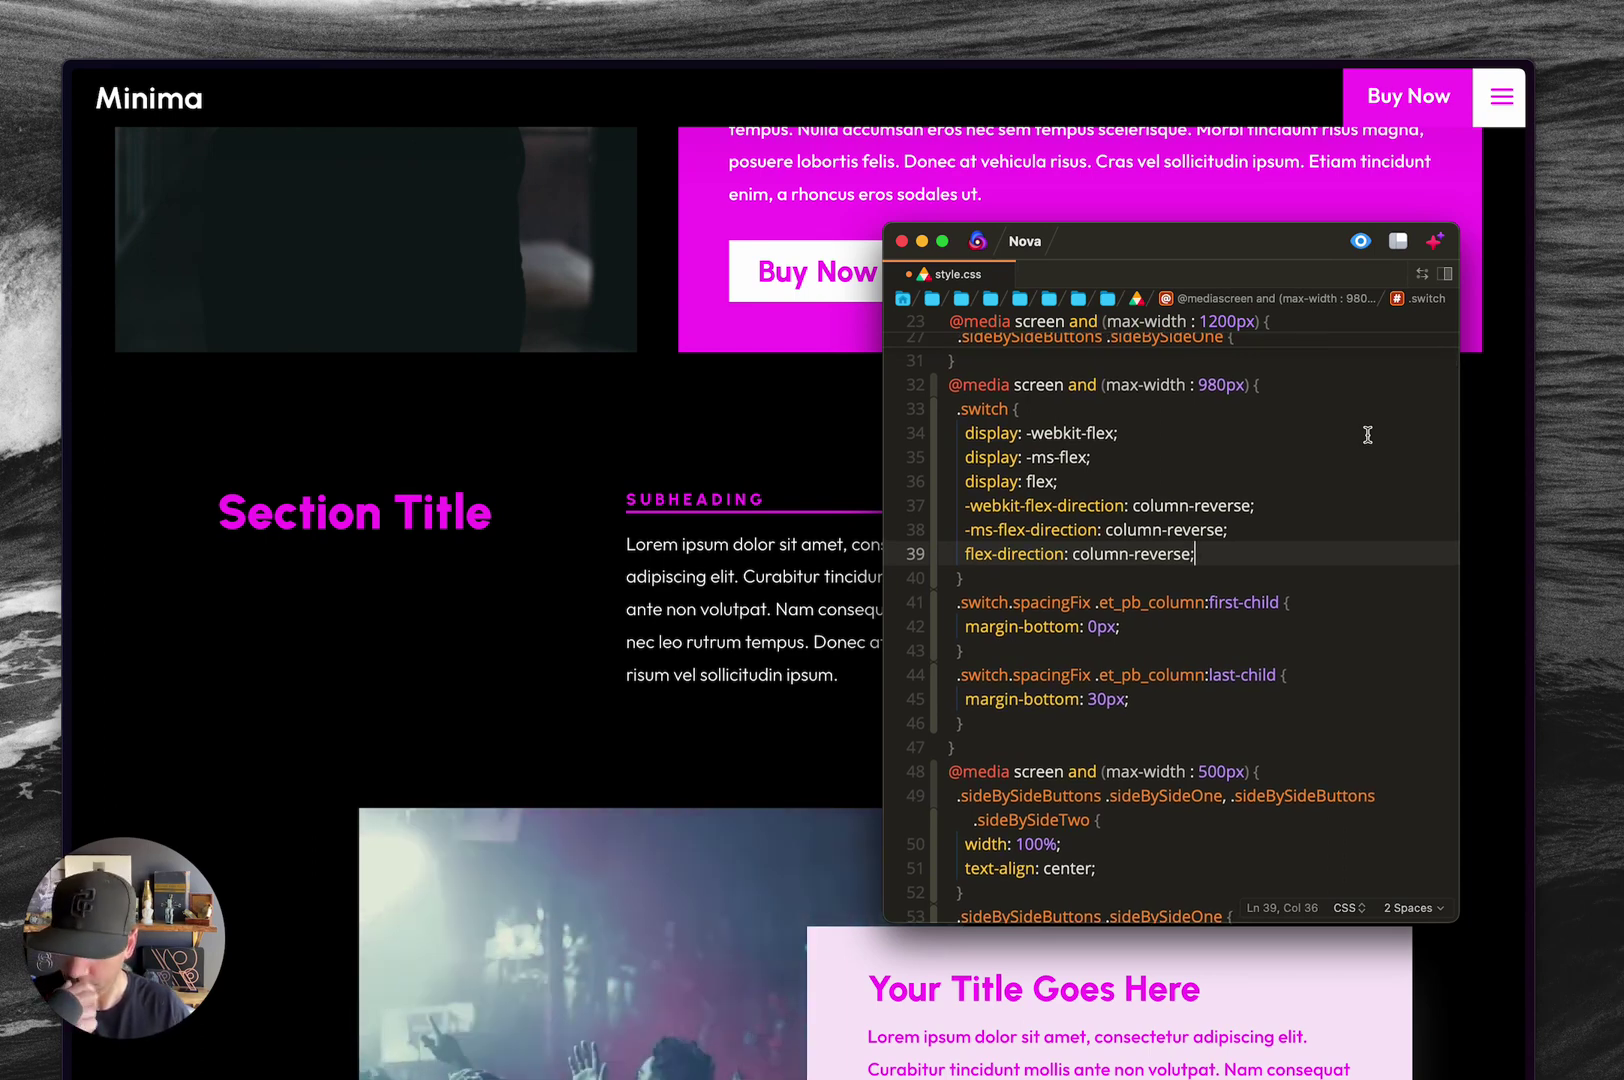
drag(976, 578, 960, 408)
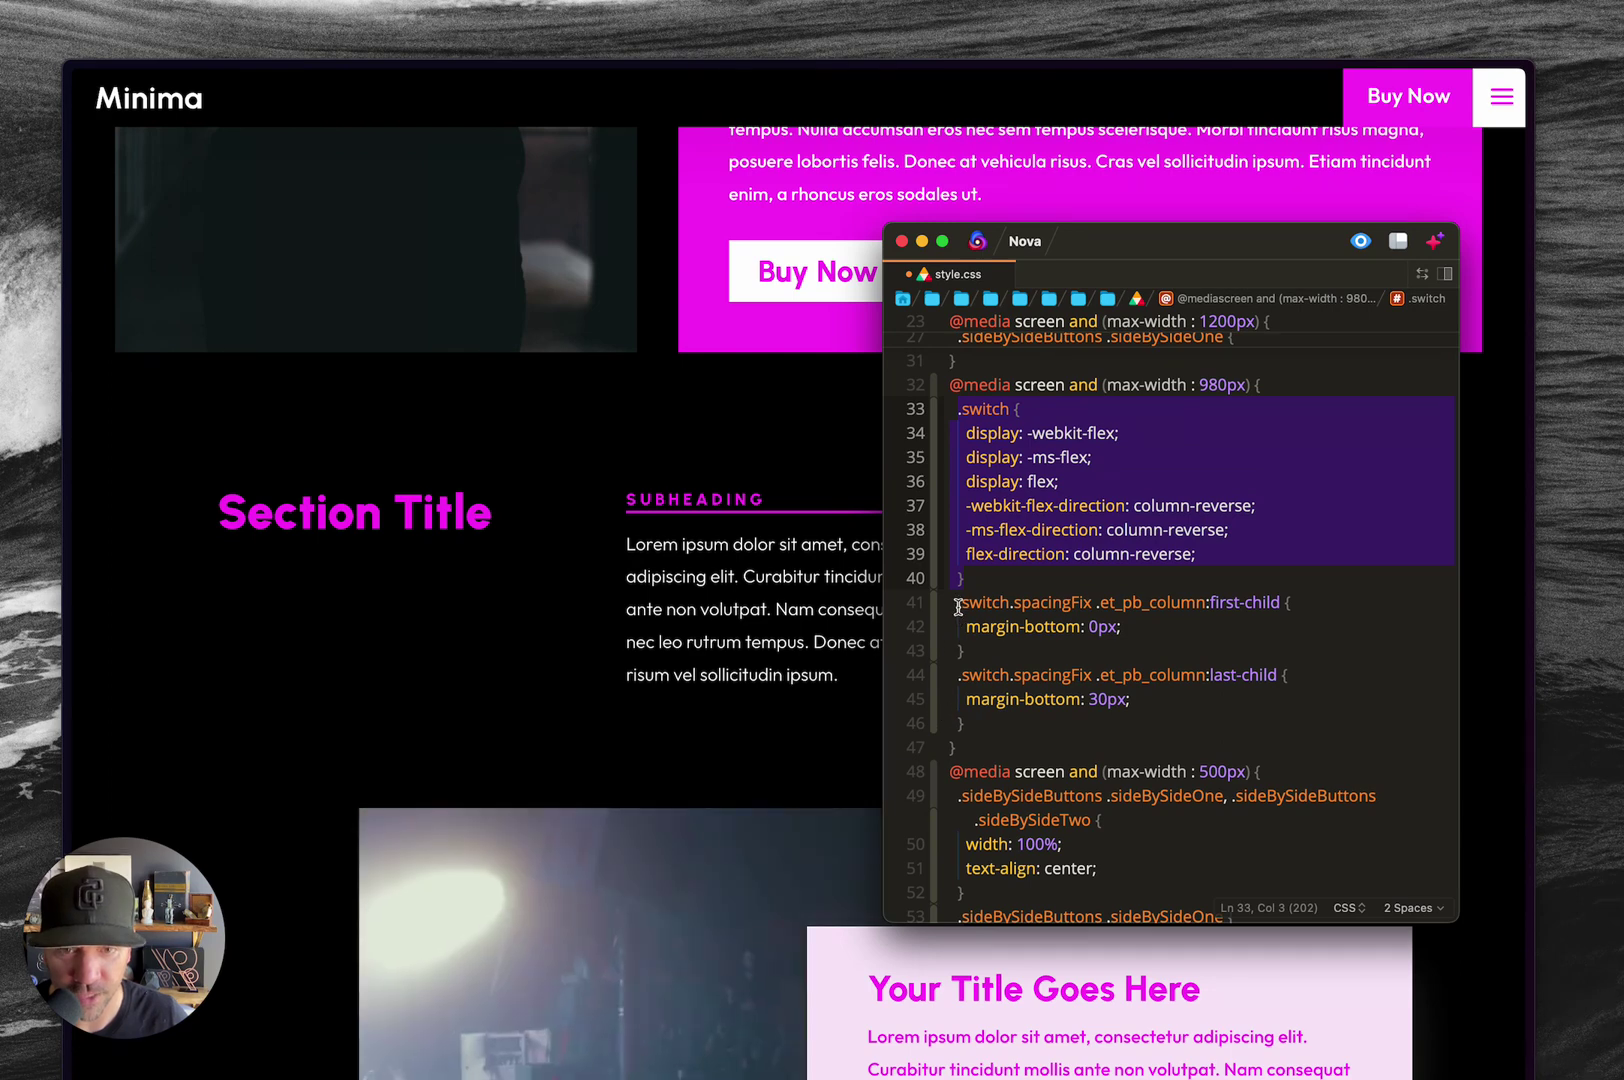
drag(958, 603, 969, 723)
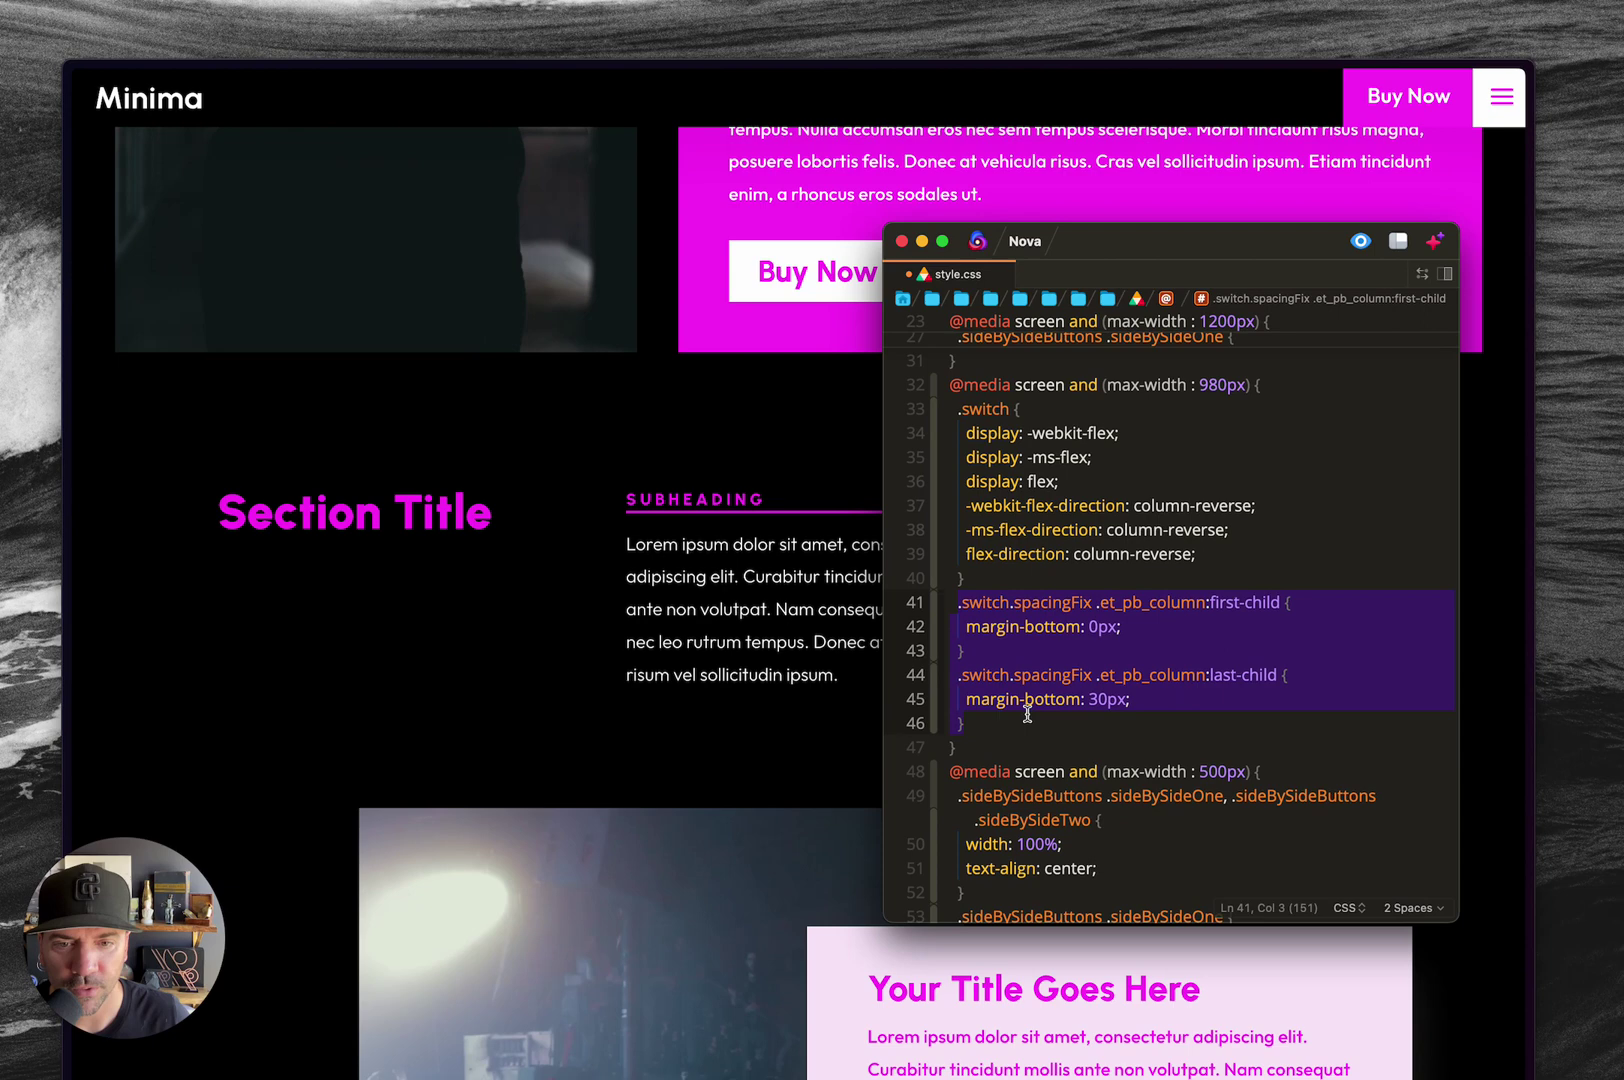
Select the entire 980px media query block, lines 32–46
click(988, 731)
drag(988, 731, 943, 398)
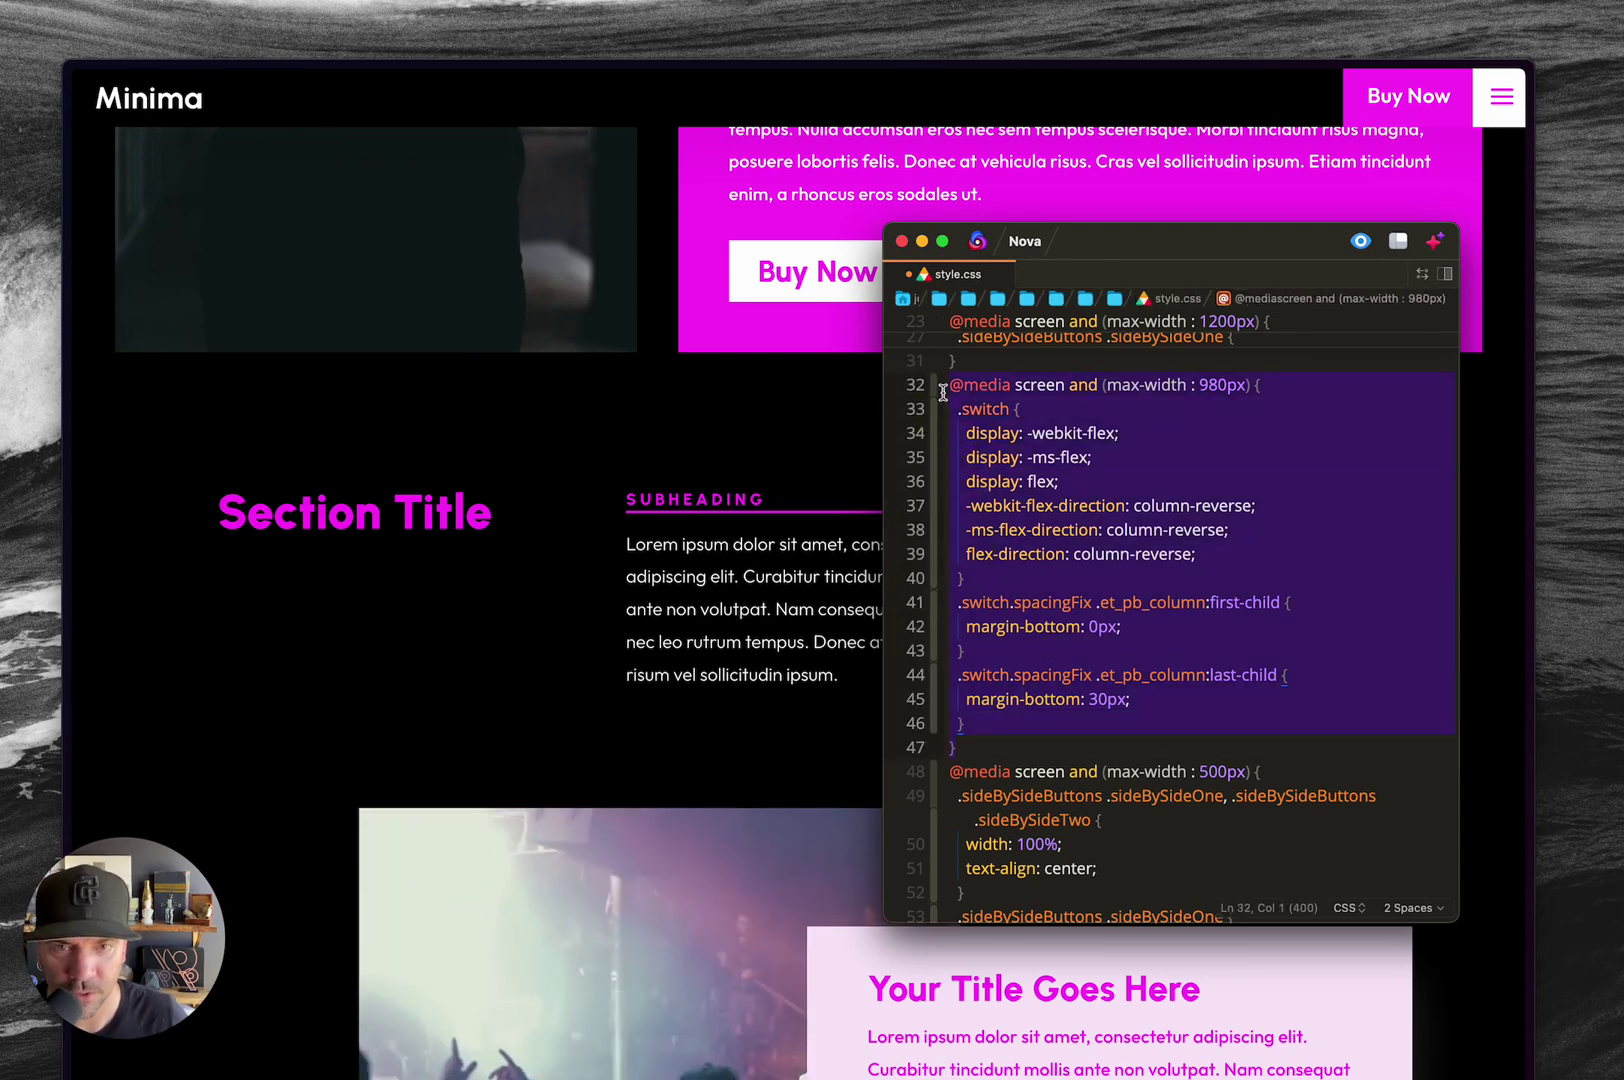